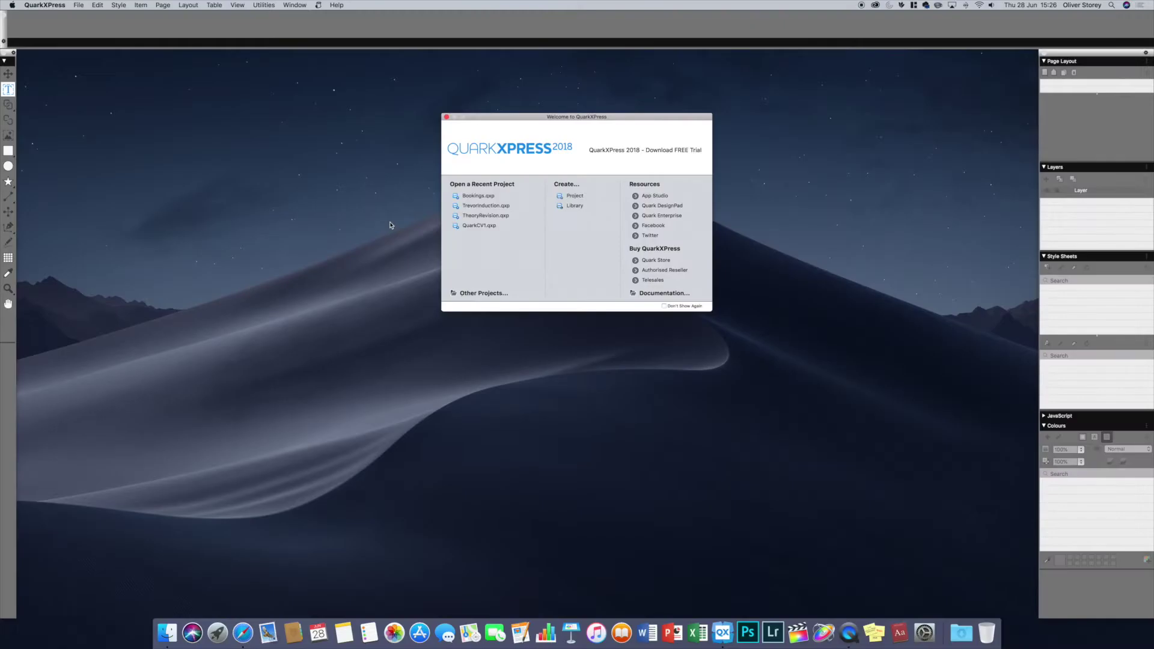
Create a new project with a single Print layout at A4 portrait, dismissing the custom size.
click(574, 197)
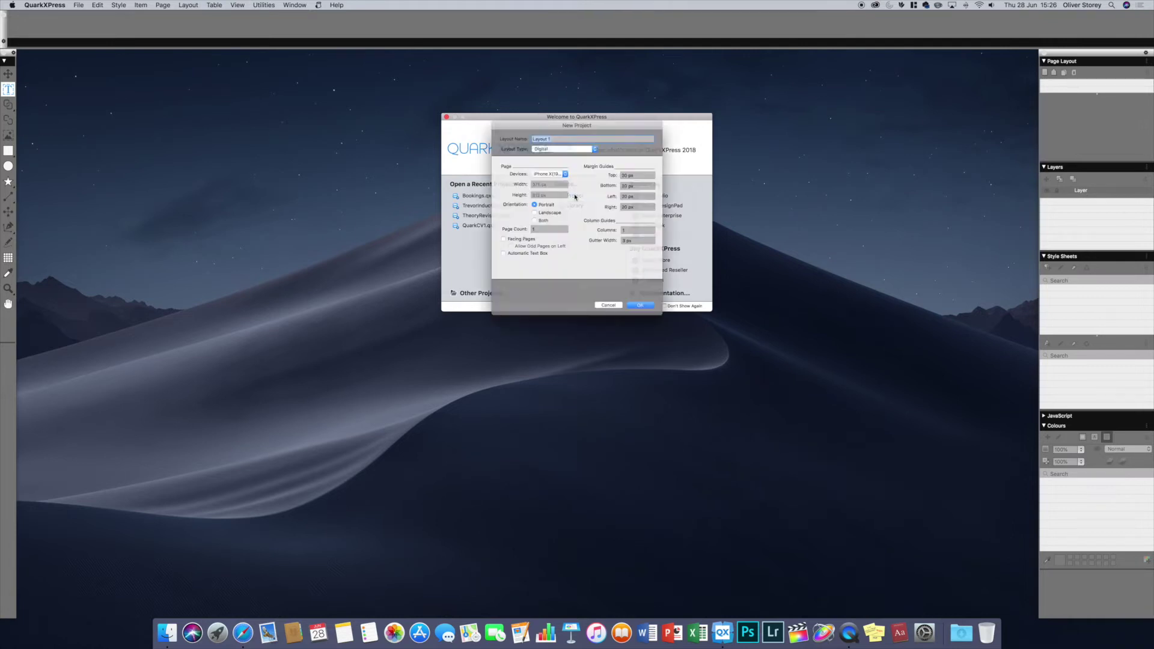
click(554, 140)
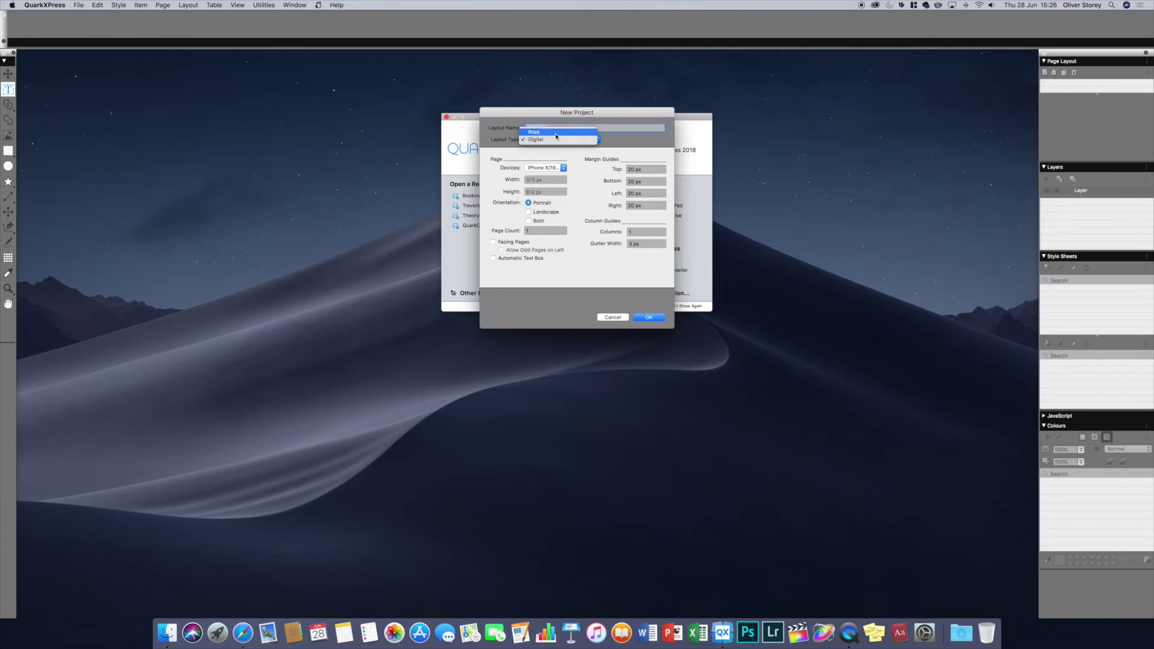
click(556, 133)
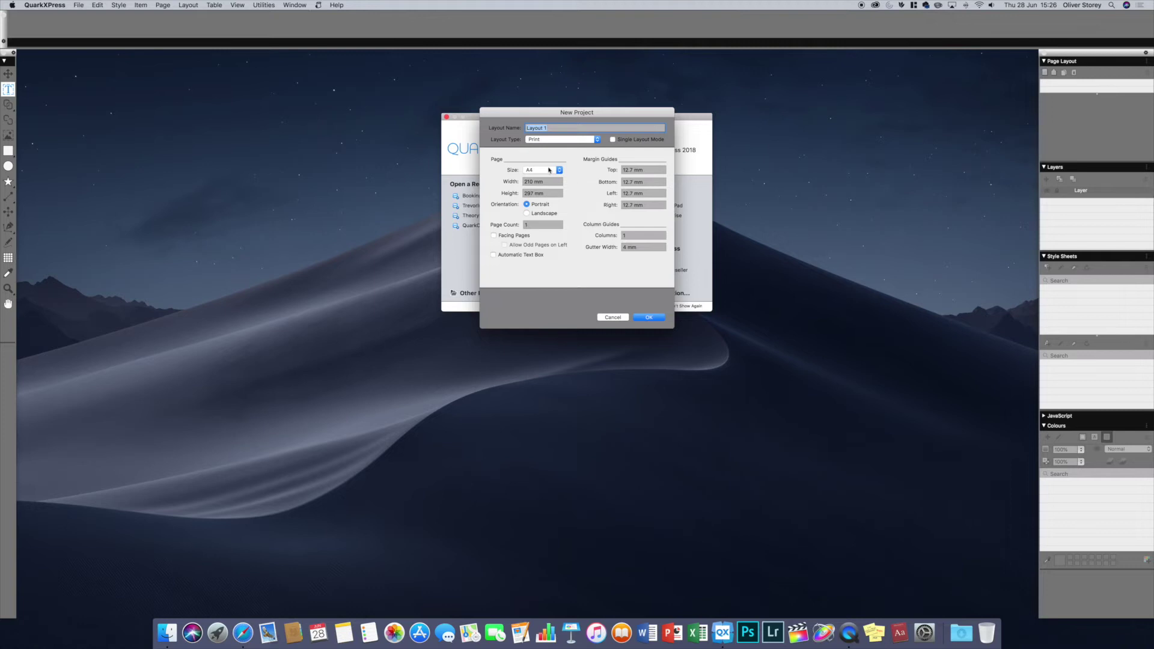
click(548, 170)
click(541, 158)
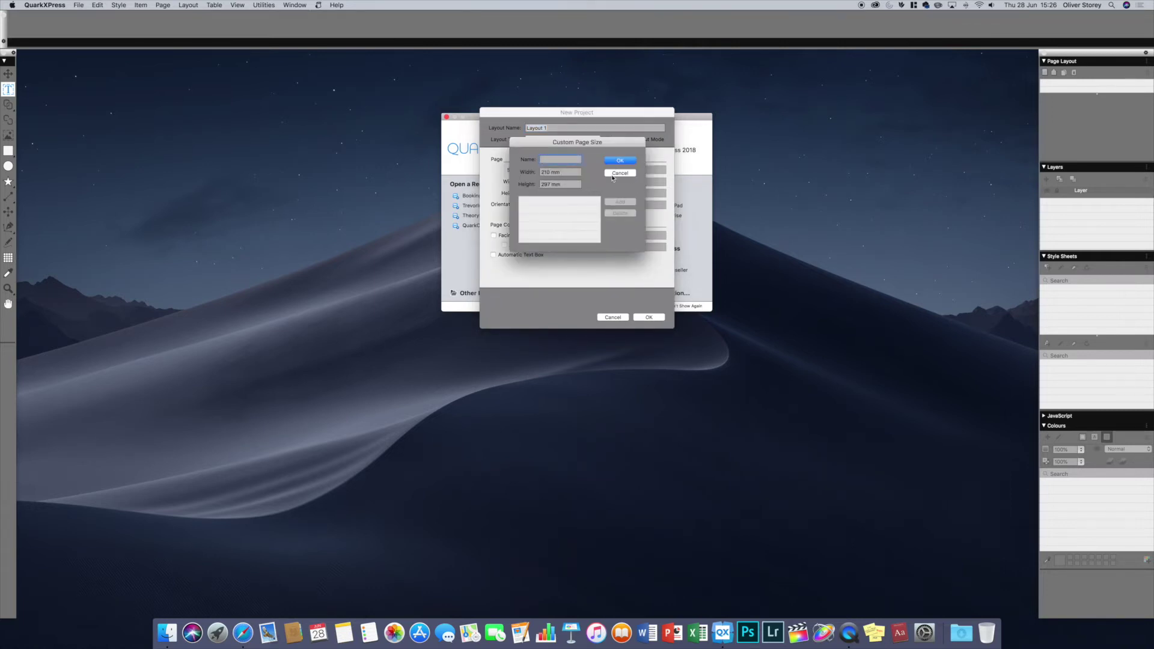
click(619, 173)
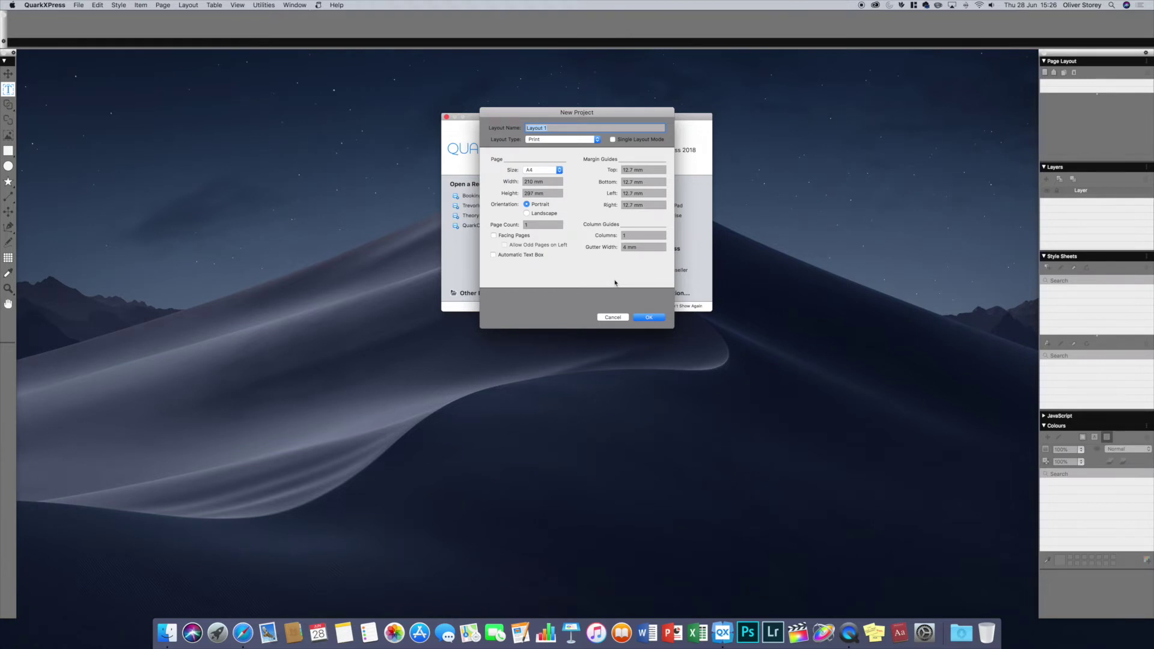
click(649, 317)
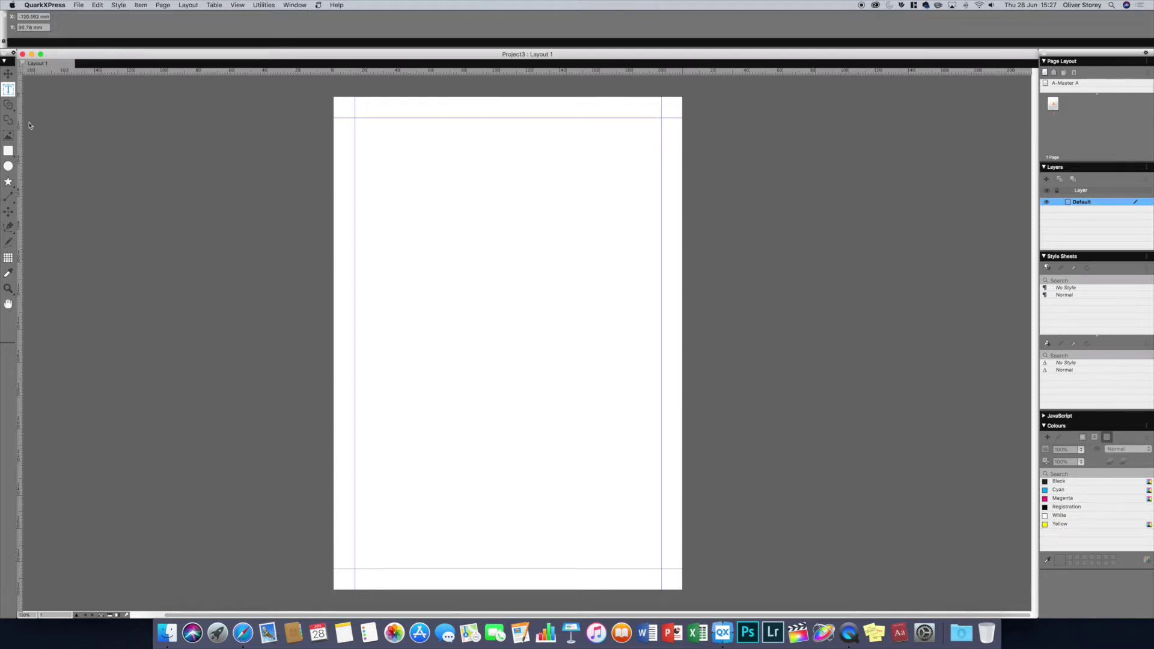
mouse_move(99, 55)
mouse_down()
mouse_move(199, 91)
mouse_move(191, 154)
mouse_move(99, 54)
mouse_up()
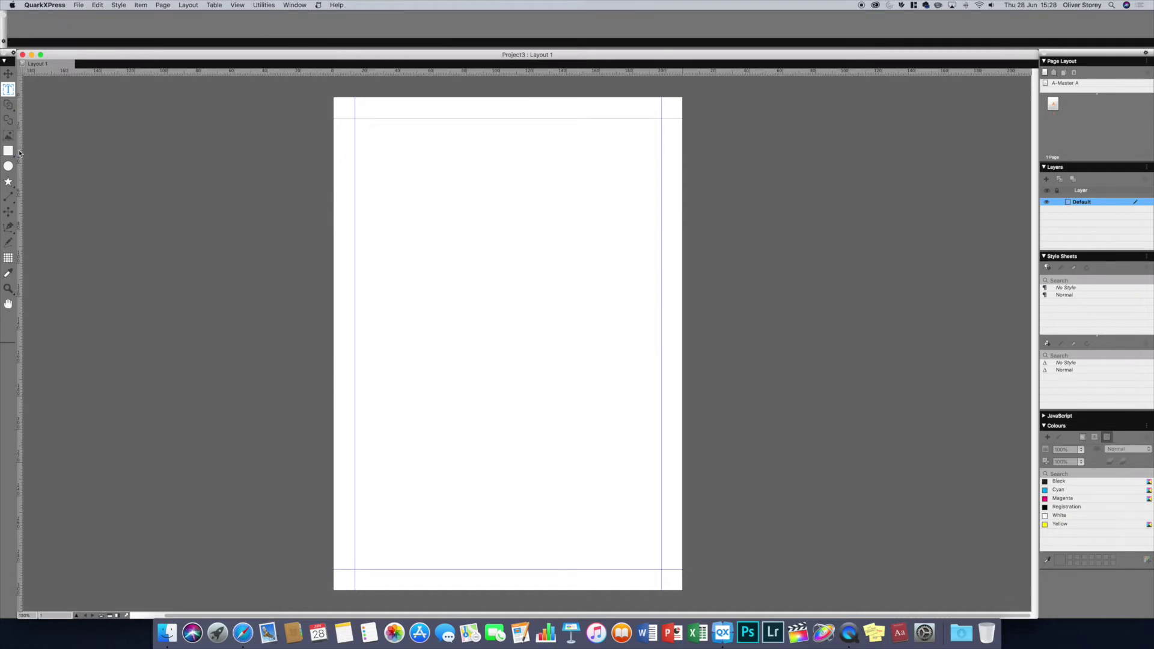
click(6, 182)
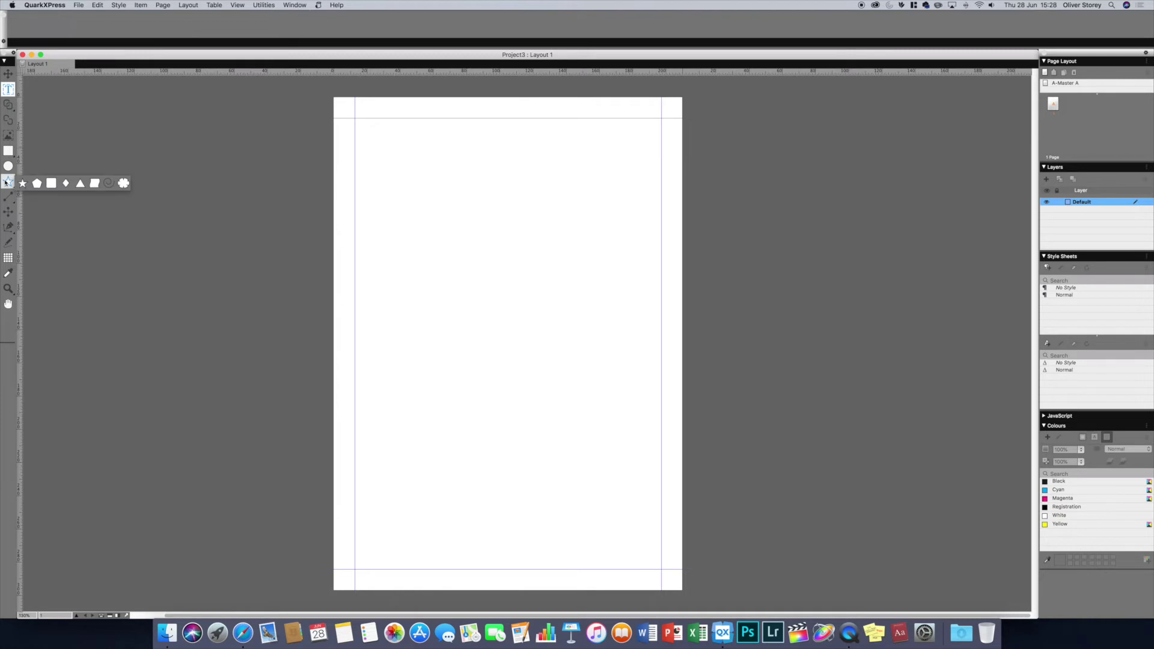
click(22, 183)
click(12, 199)
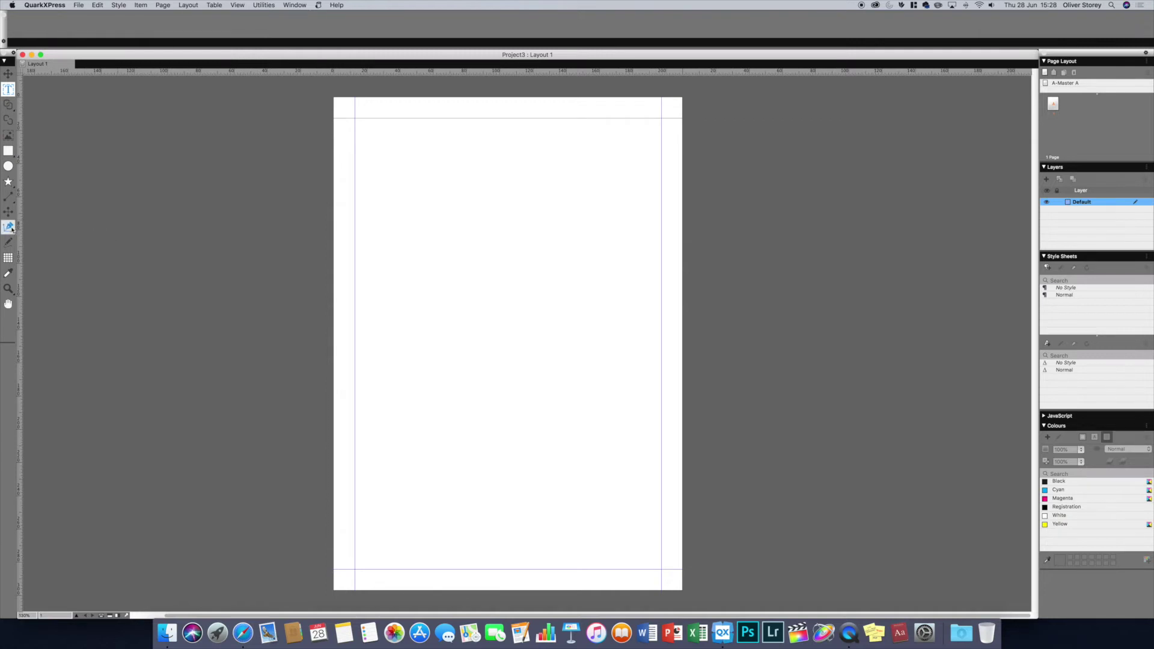
mouse_move(12, 229)
click(1049, 417)
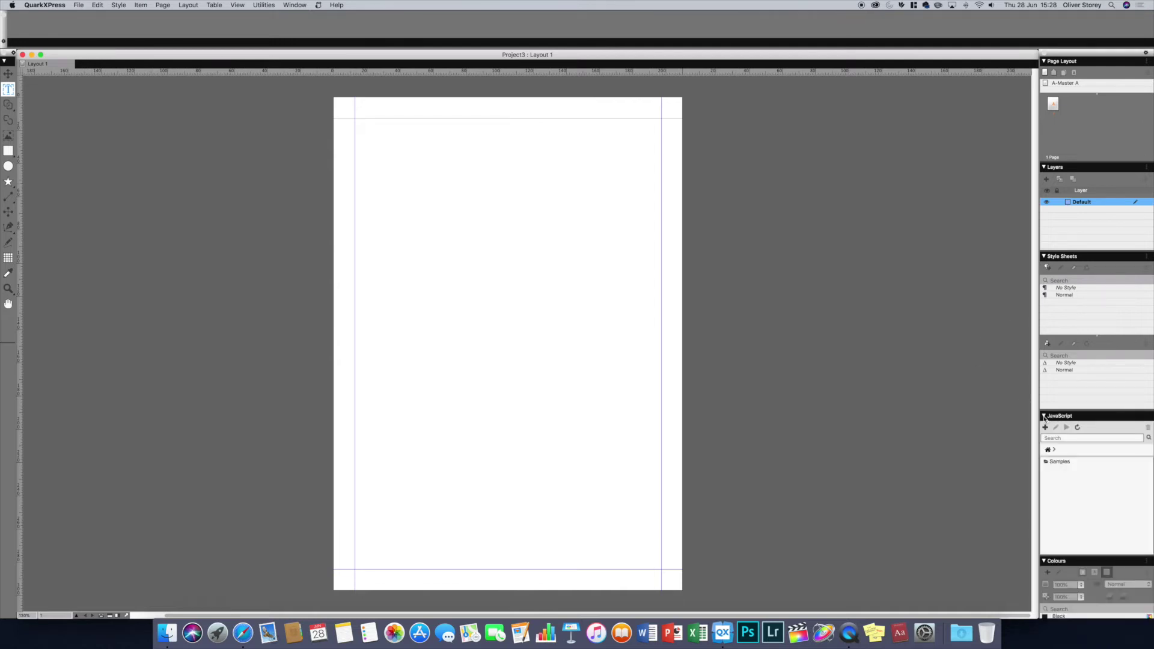
click(1062, 462)
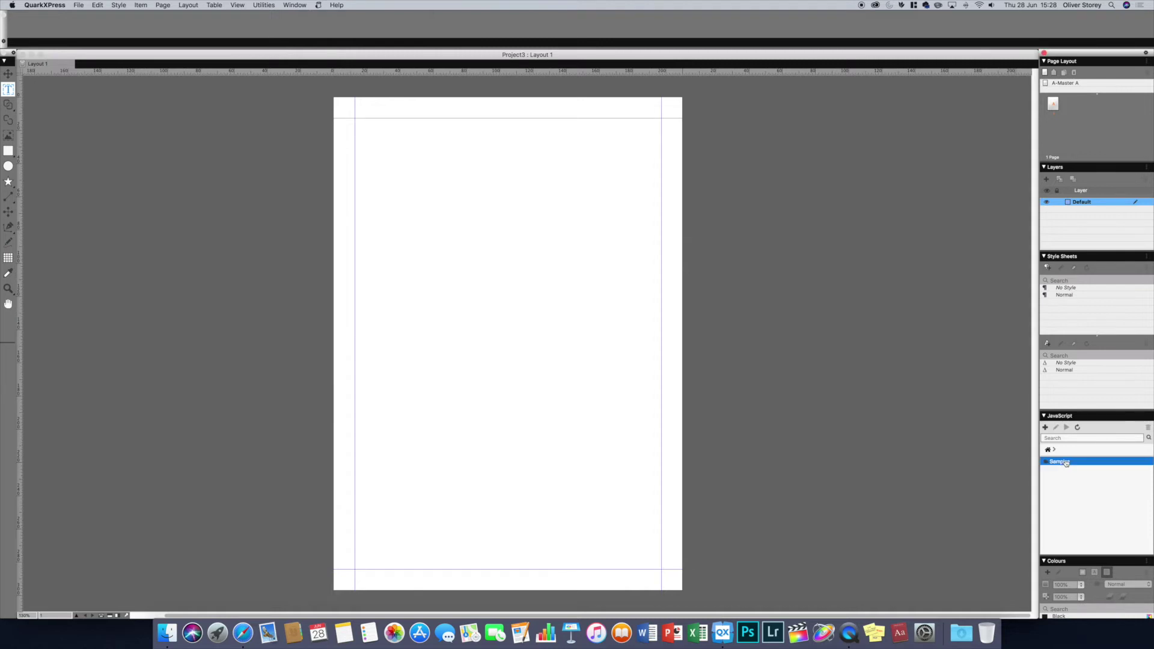
double_click(1075, 462)
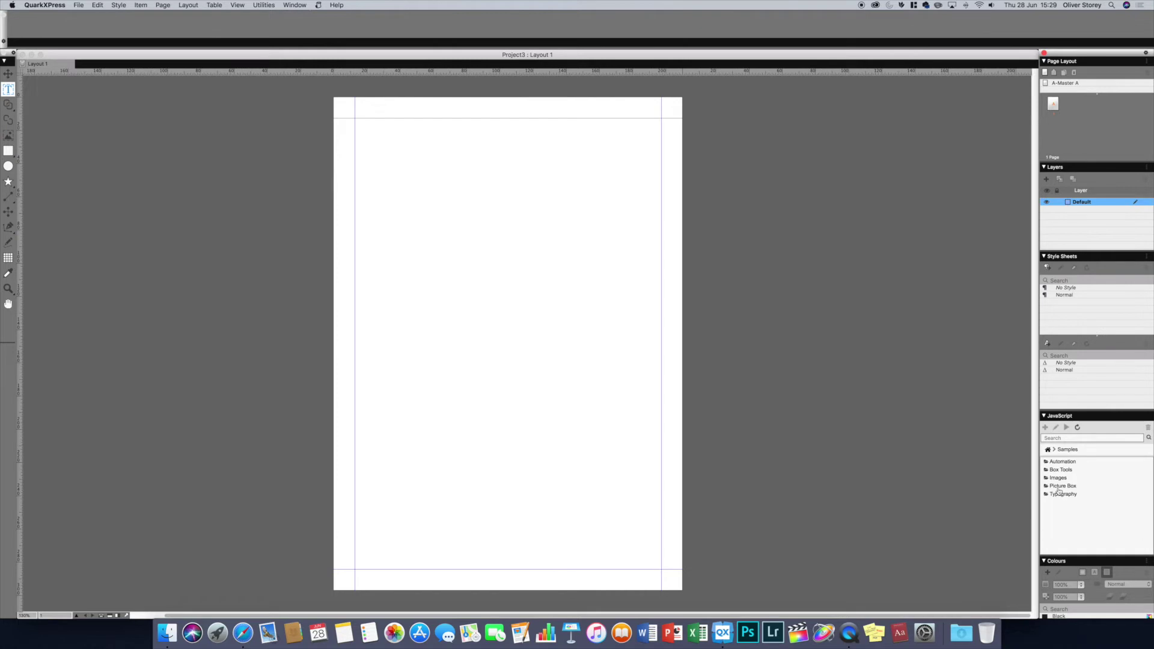
click(1067, 464)
double_click(1068, 465)
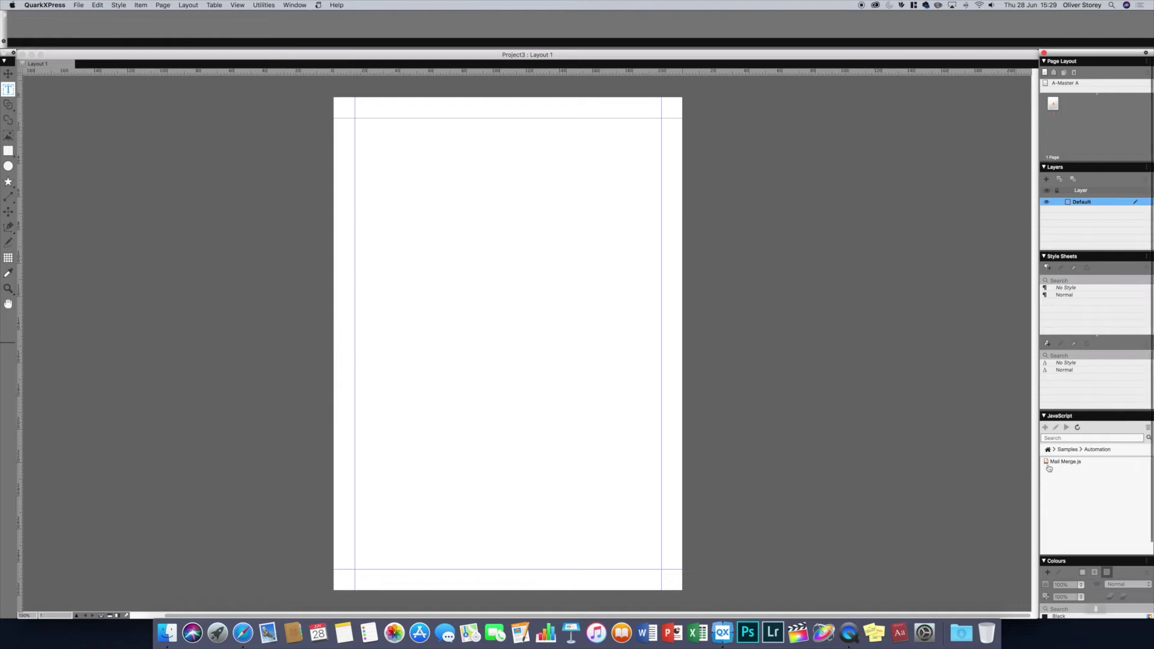
click(1044, 416)
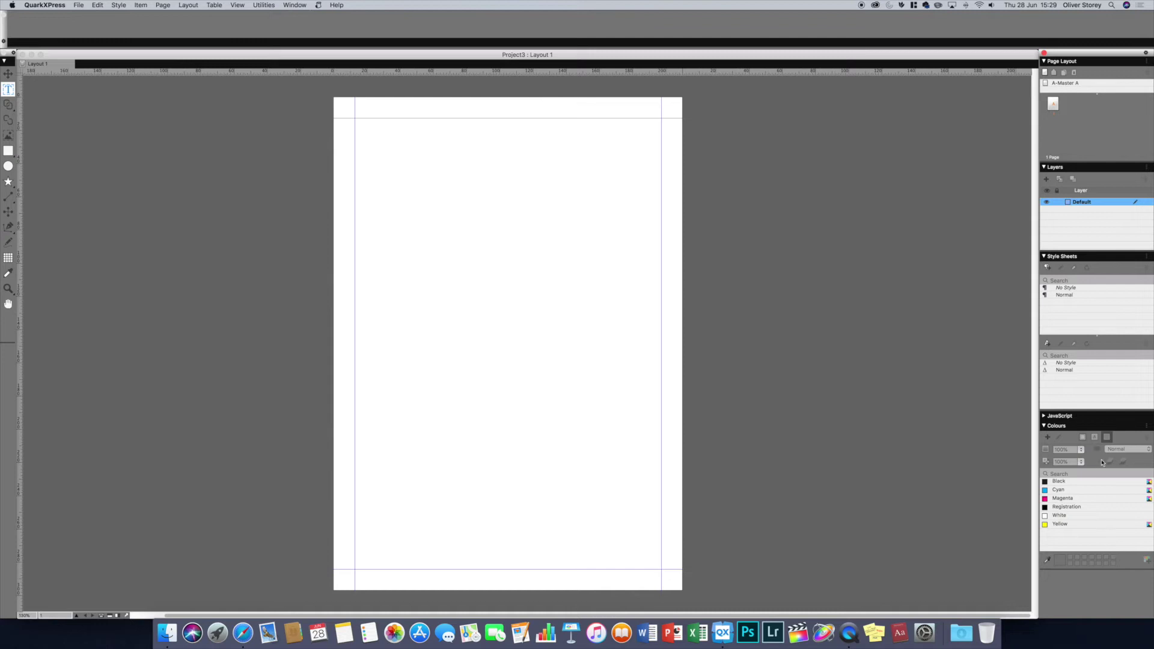
Define a new RGB pastel yellow colour swatch named Pastel Yellow, with spot colour left off.
click(1047, 439)
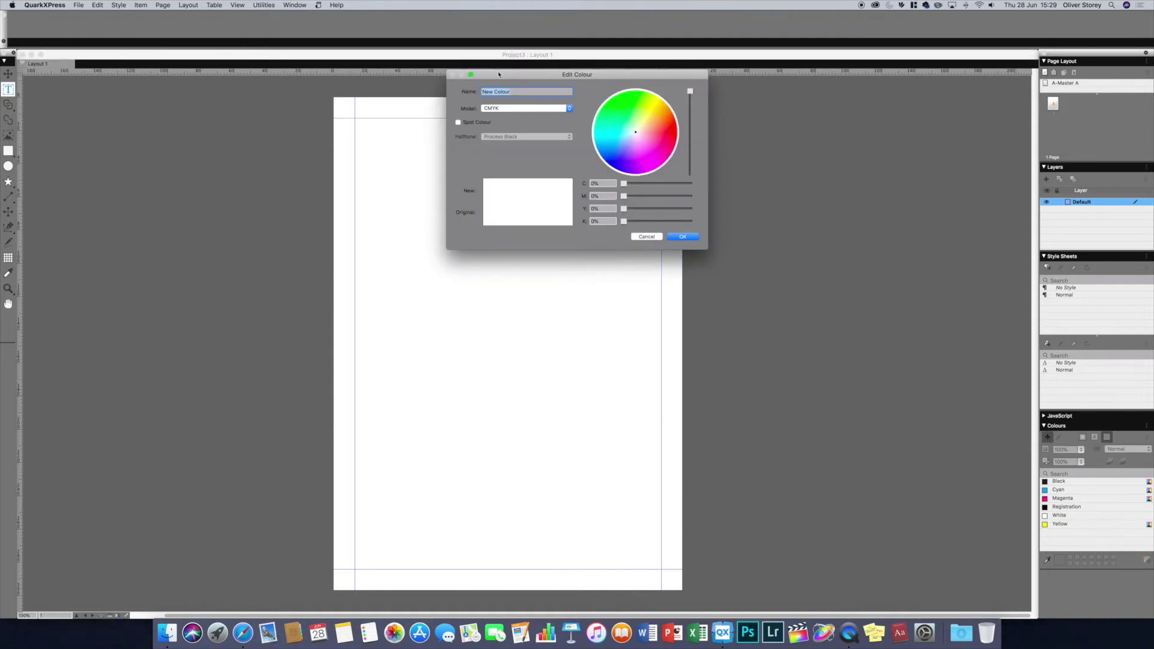
click(509, 107)
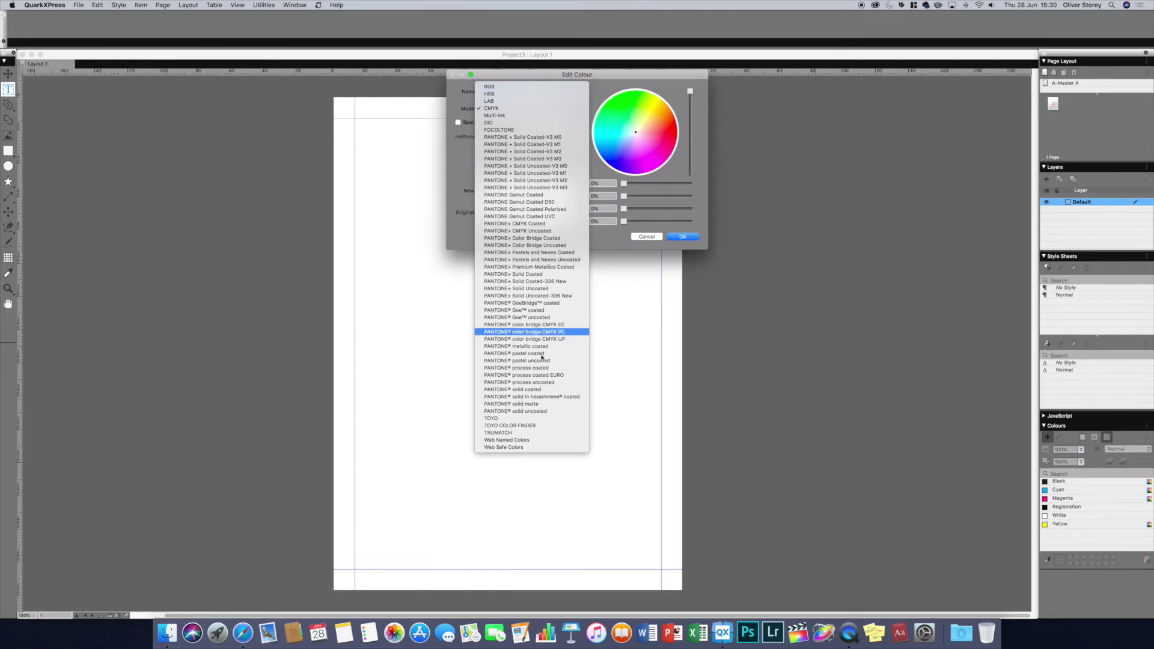
click(536, 88)
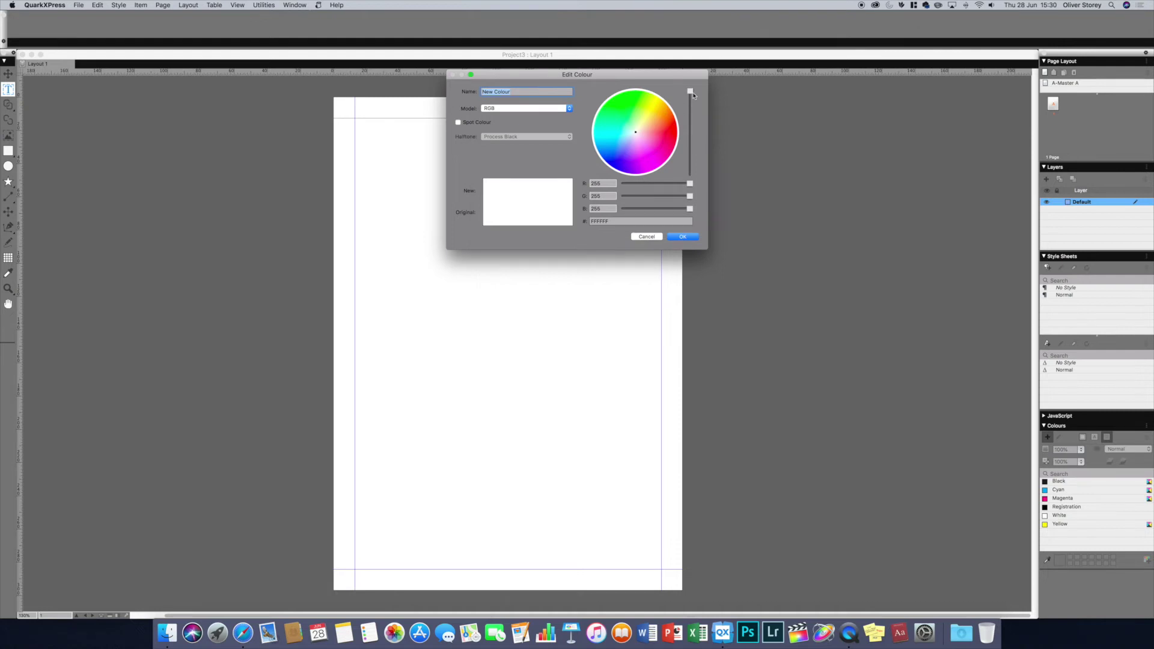
mouse_move(693, 95)
mouse_down()
mouse_move(693, 123)
mouse_move(693, 106)
mouse_up()
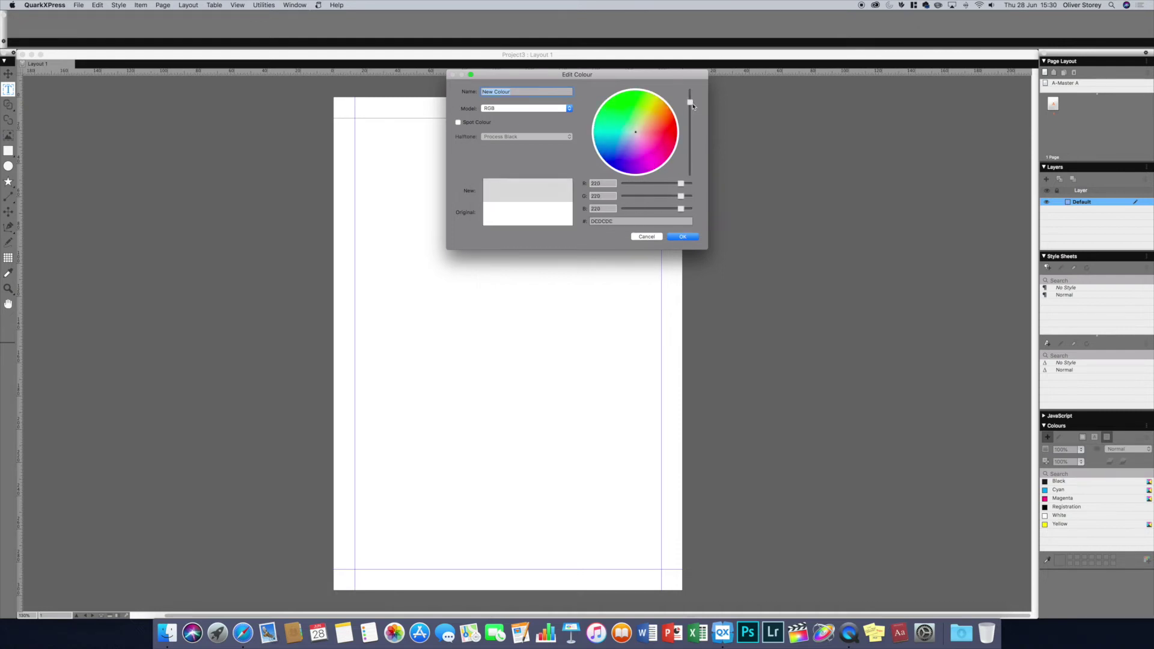
click(650, 119)
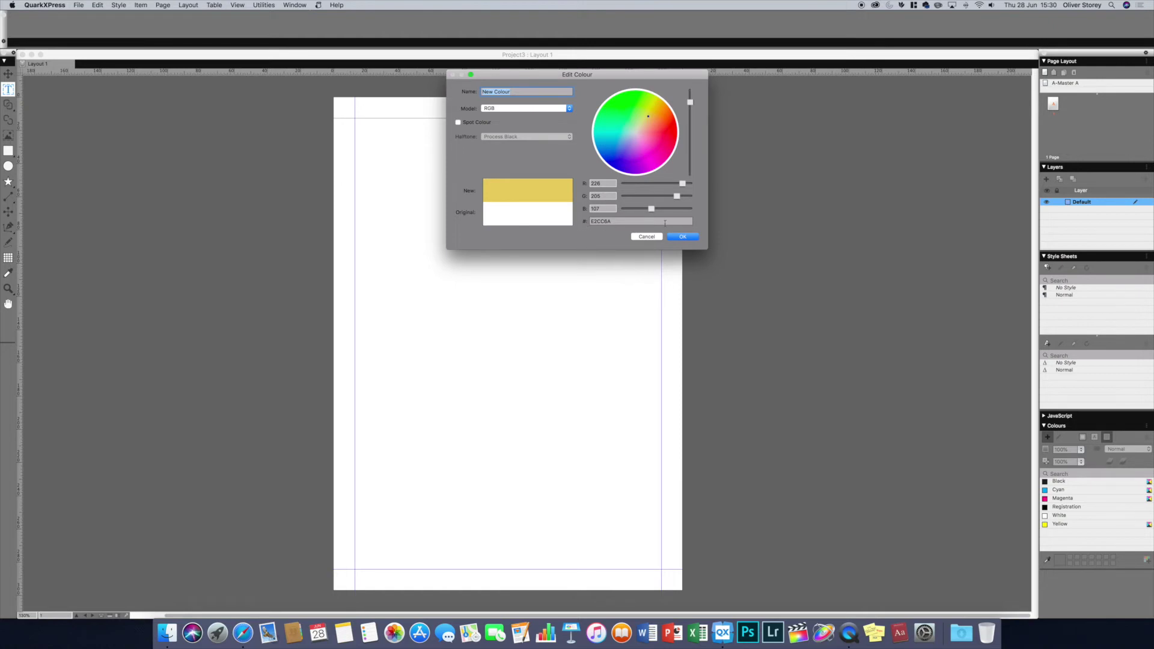
click(478, 122)
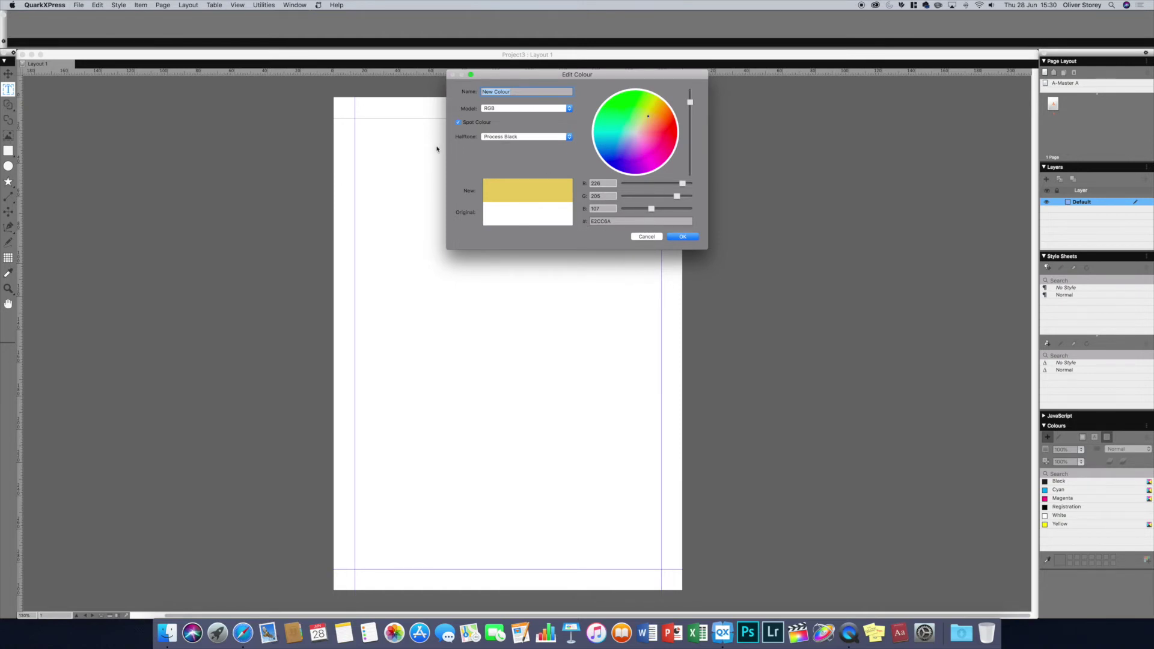
click(484, 136)
click(463, 148)
click(460, 123)
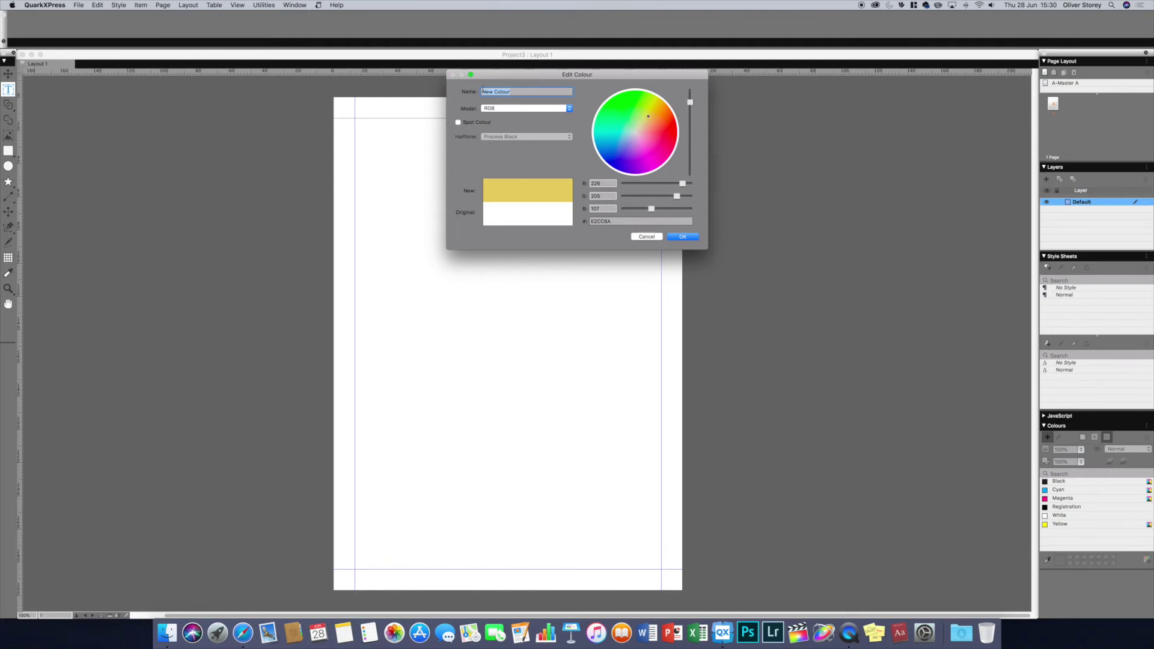
text(P)
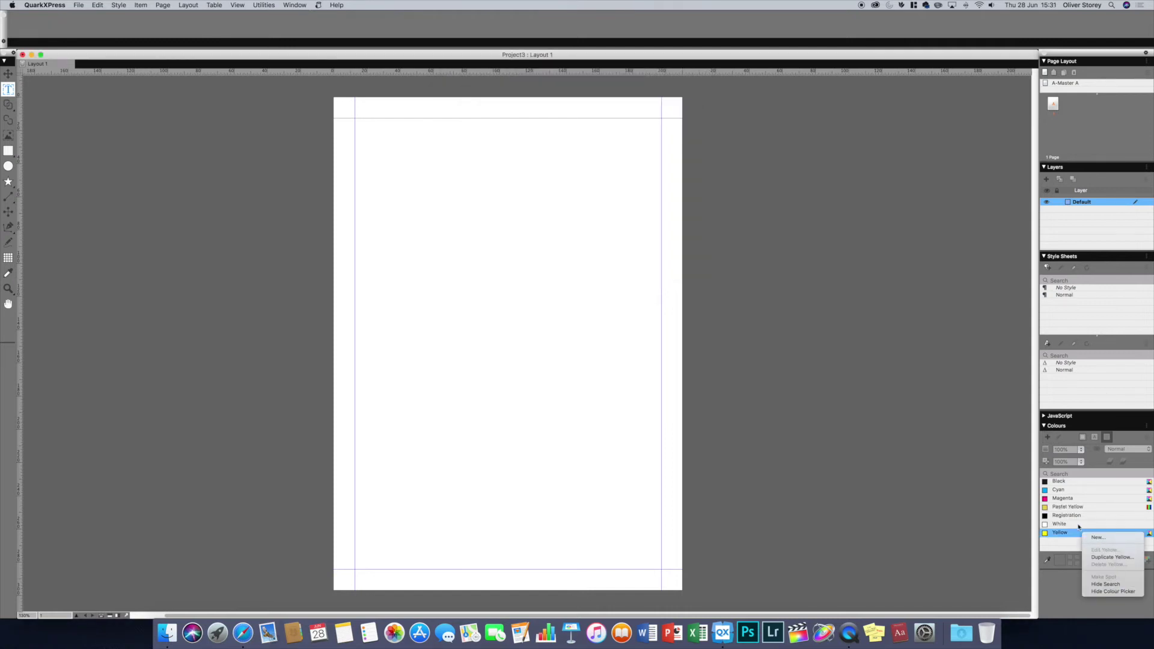
Reopen the Pastel Yellow swatch, keep the RGB model, and cancel without changes.
right_click(1071, 507)
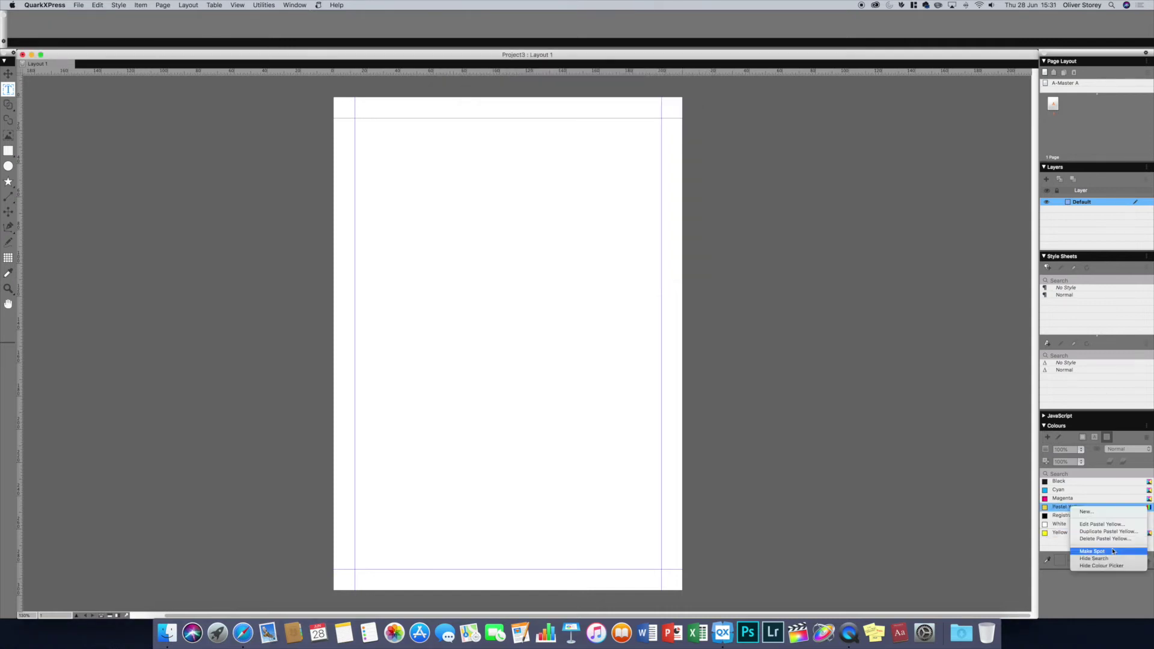
click(1104, 525)
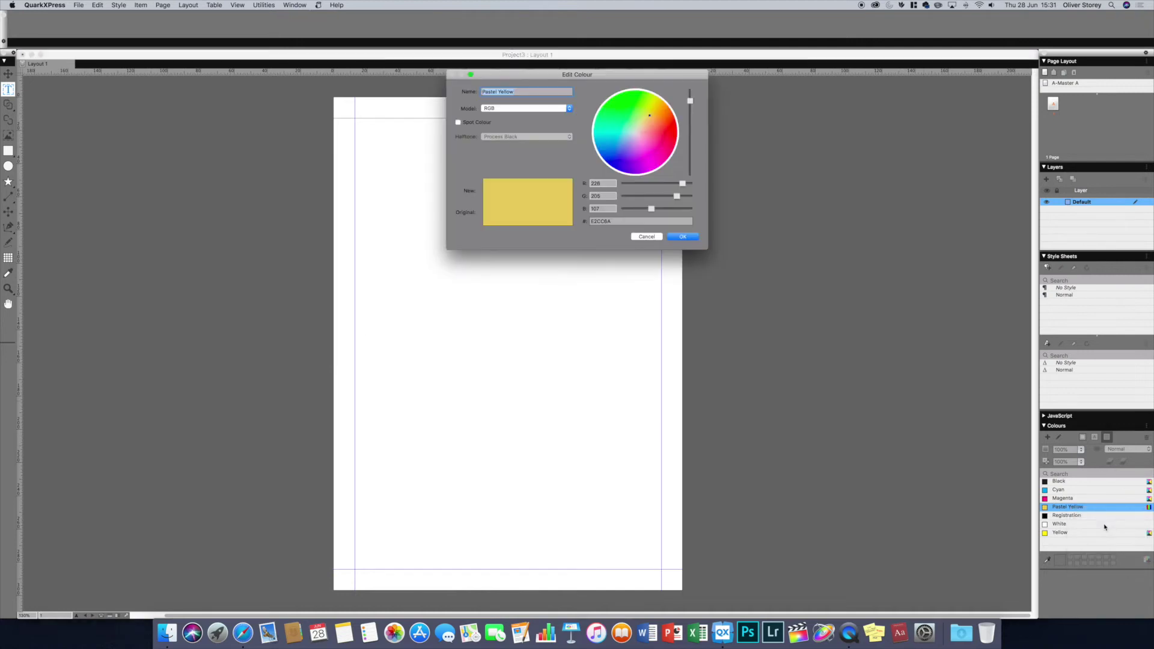
click(514, 108)
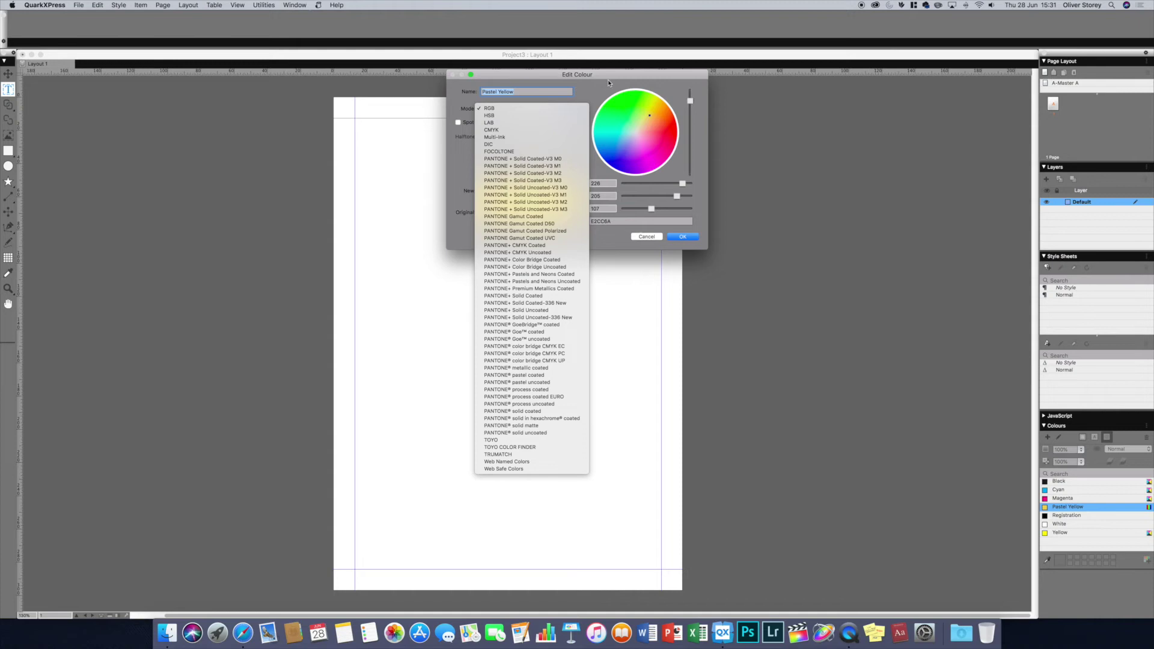
key(Escape)
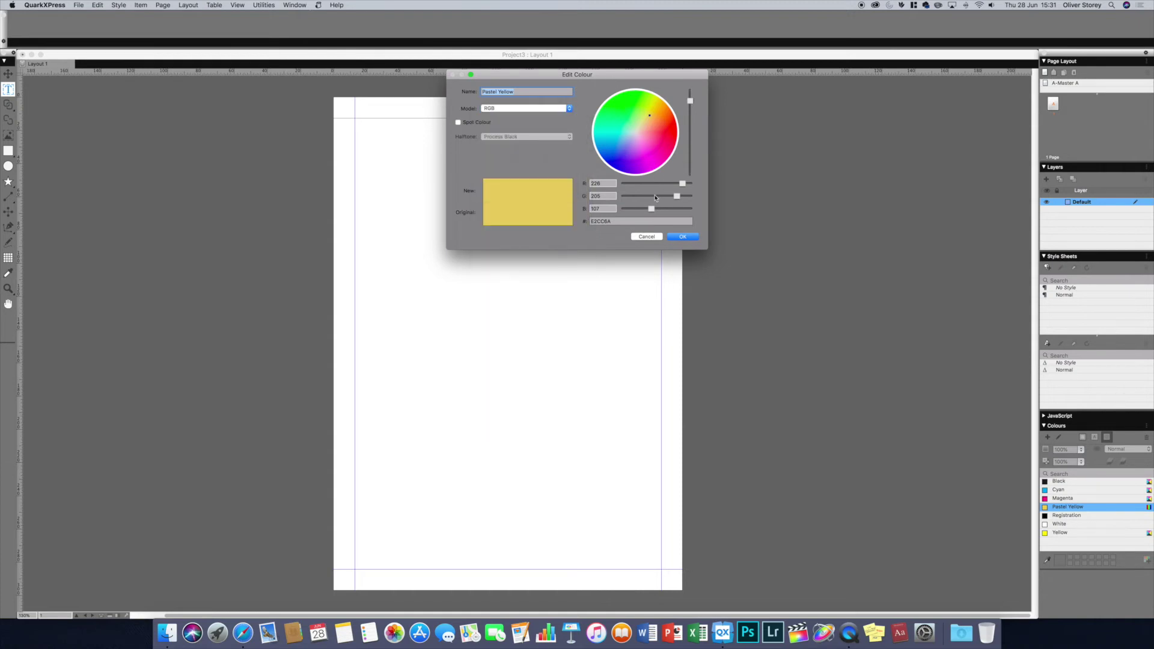
click(646, 237)
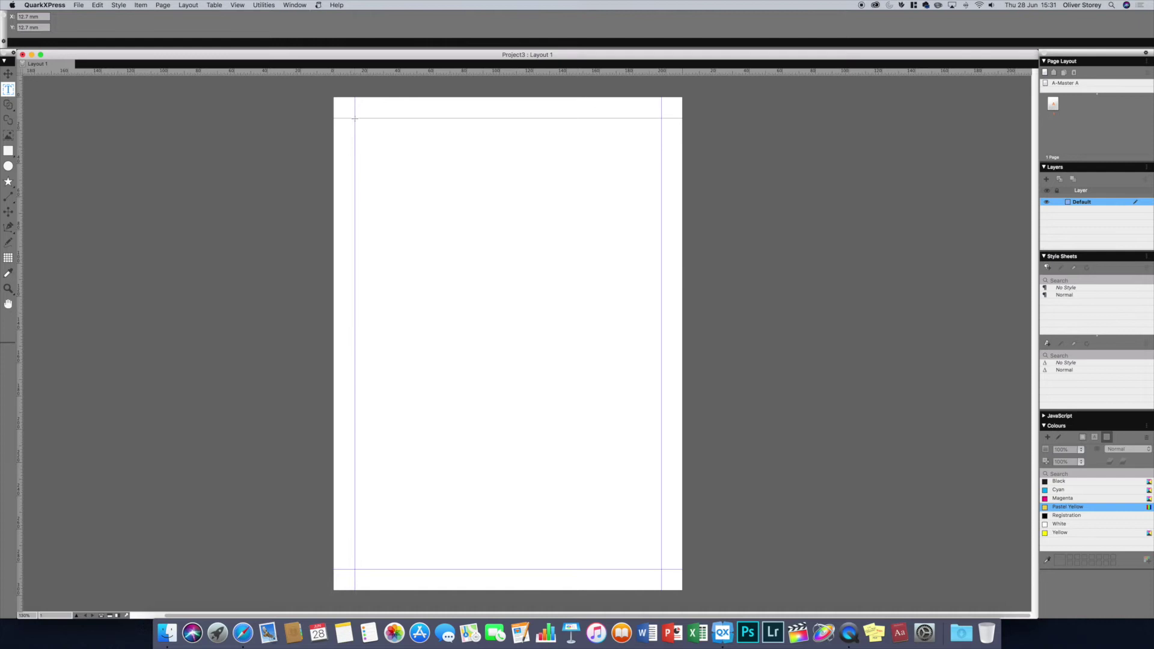
Draw a text box across the top of the page reading 'This is a test', centred both ways.
drag(354, 119, 662, 197)
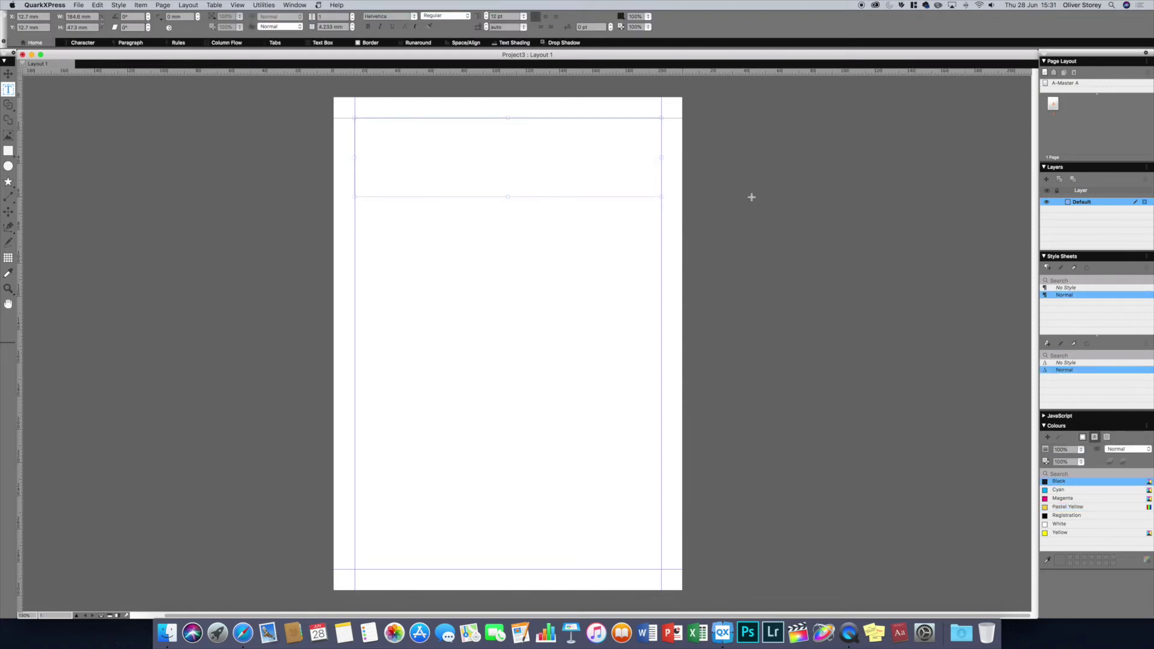
text(This is a test)
key(super+a)
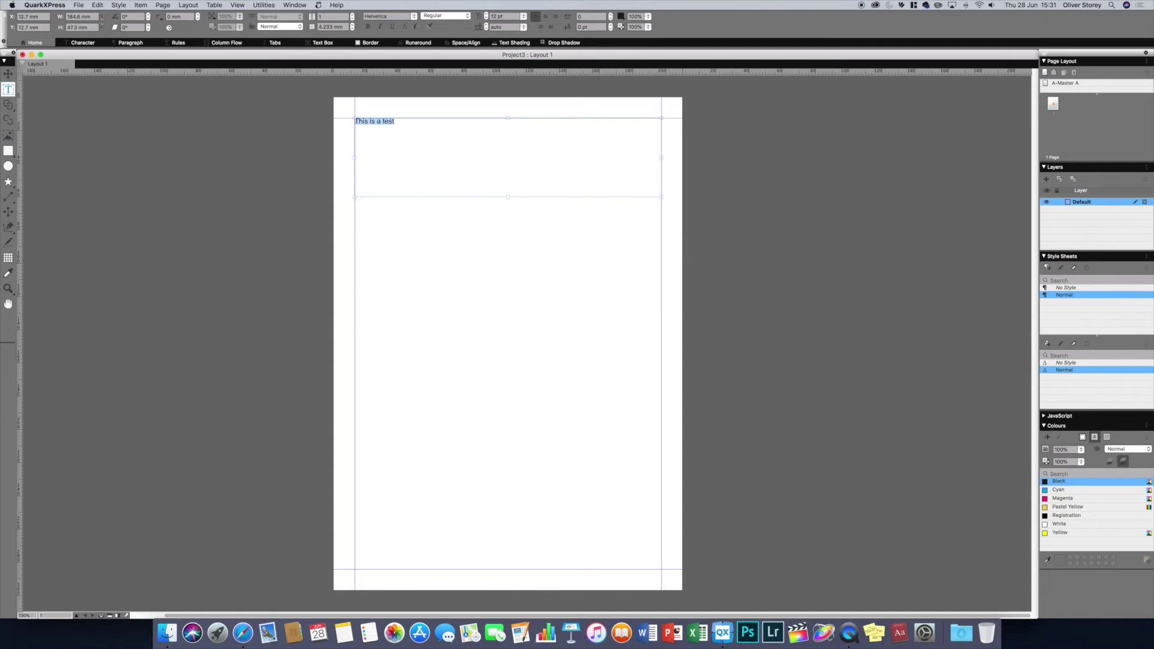
click(546, 16)
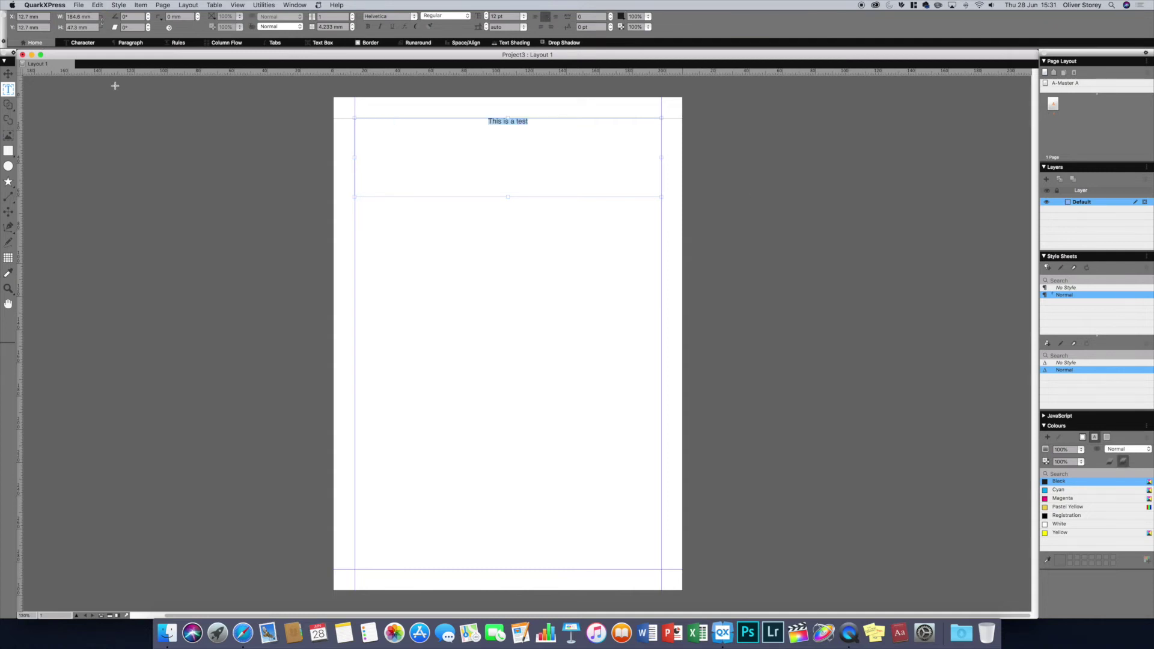
click(322, 42)
click(492, 16)
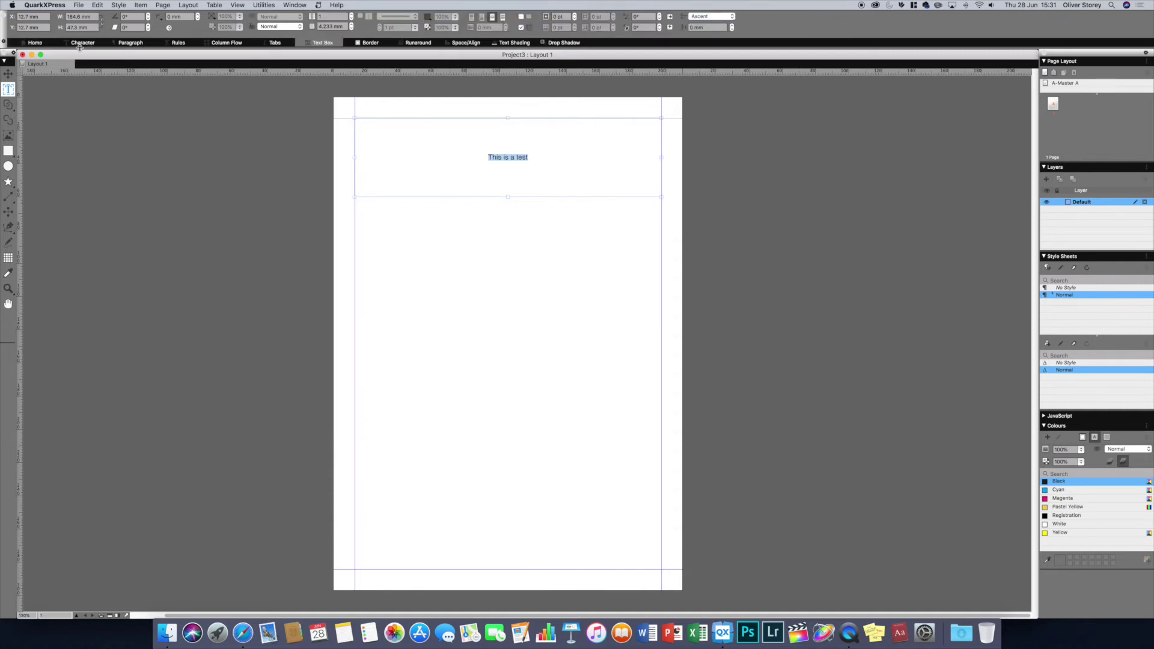
Set the text to Light 36 pt with tracking 8 and leading 48.2 pt.
click(35, 42)
click(436, 18)
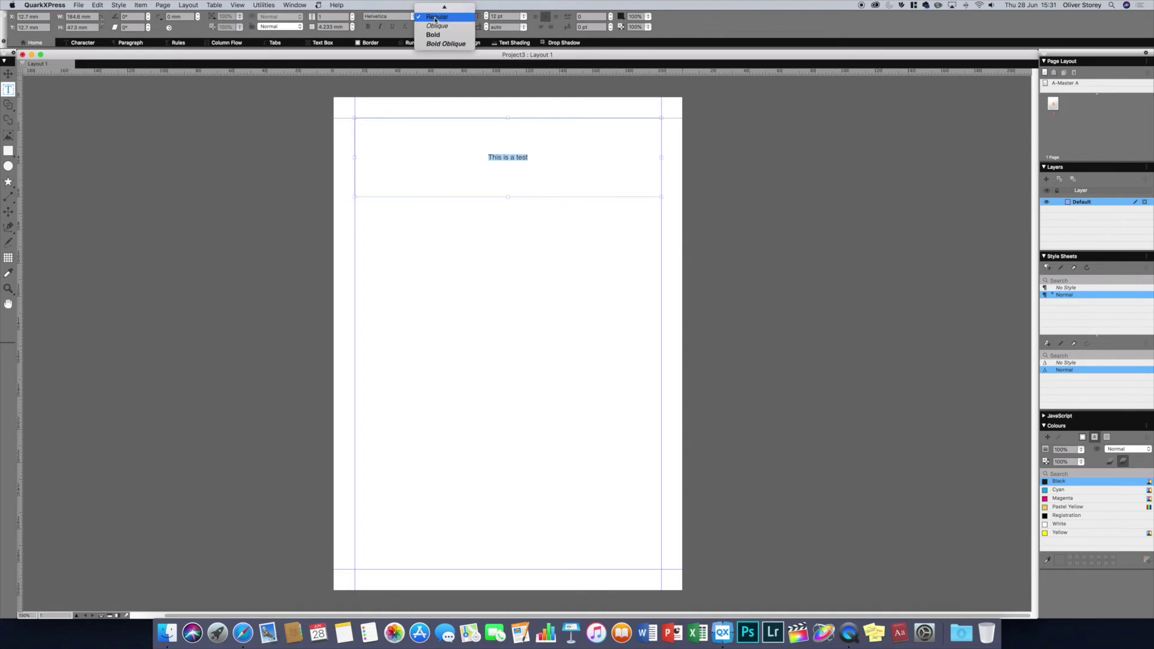
click(437, 14)
click(487, 15)
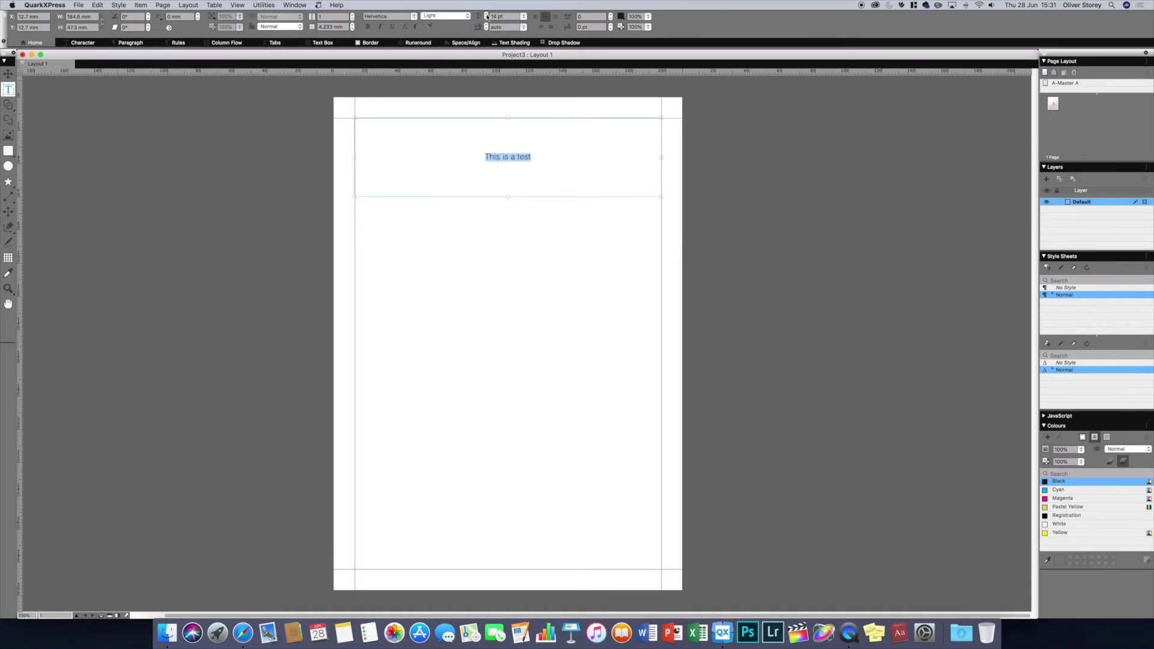
click(487, 15)
click(487, 14)
click(487, 15)
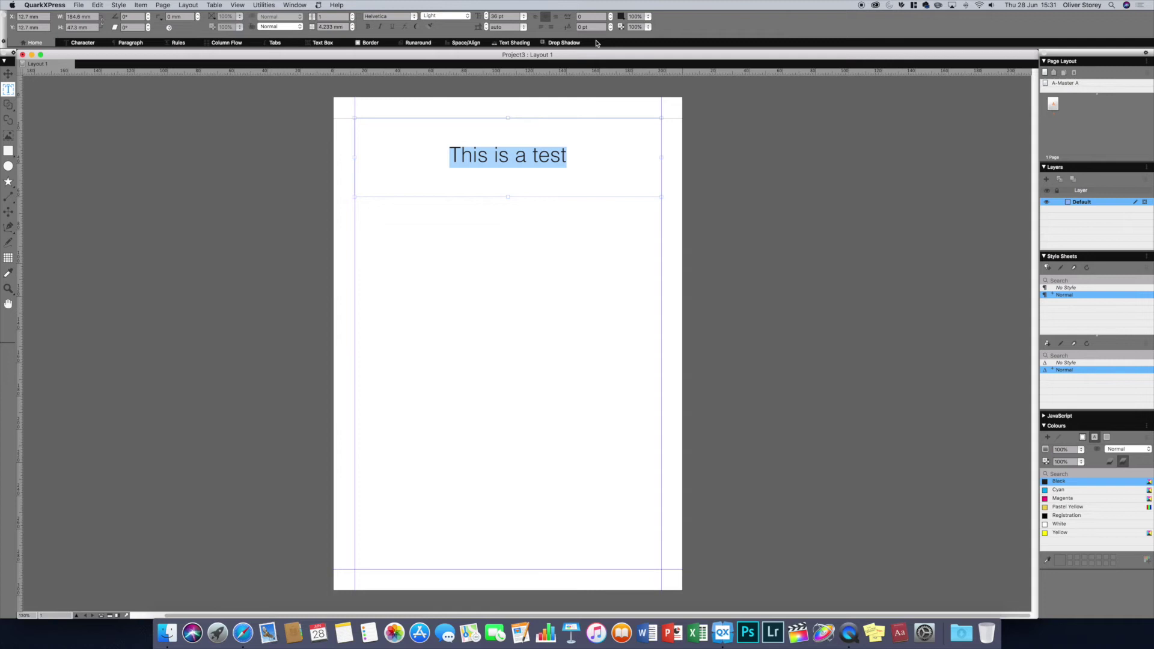
click(611, 14)
click(611, 14)
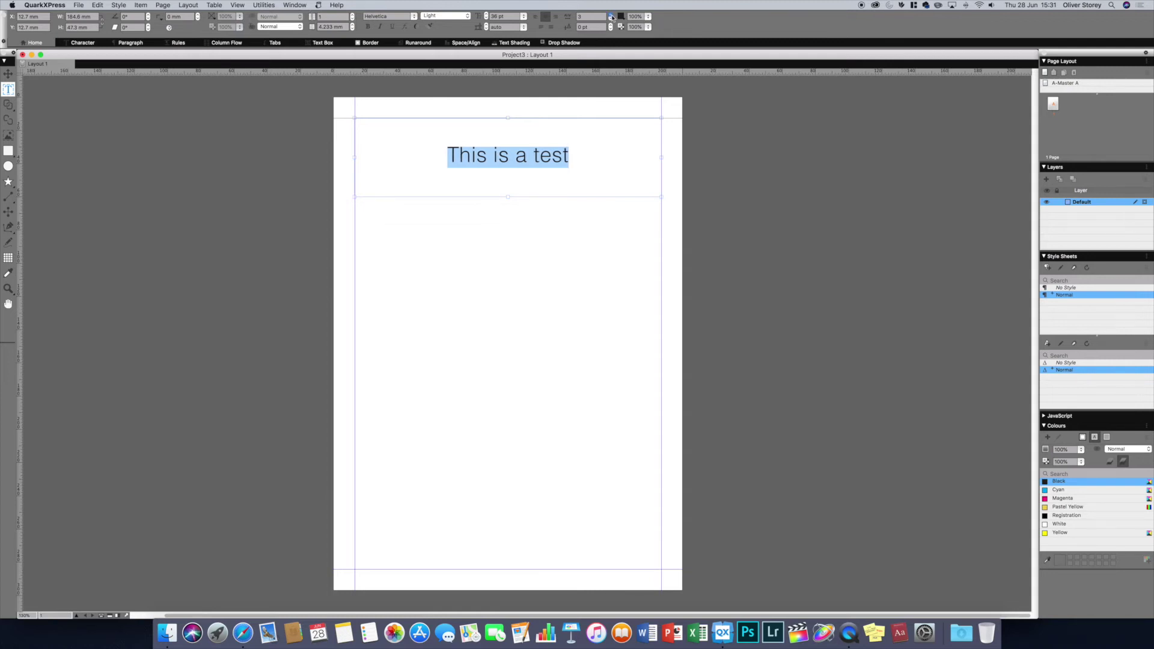
click(611, 14)
click(610, 14)
click(611, 14)
click(611, 14)
click(611, 14)
click(611, 14)
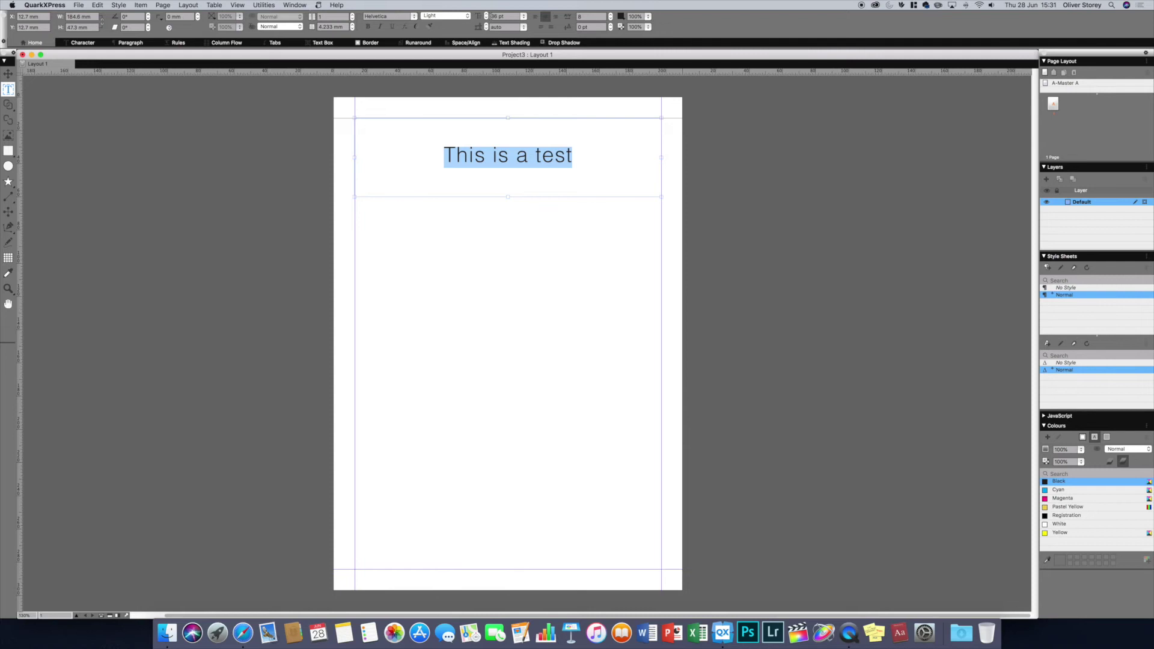
click(487, 25)
click(487, 25)
click(486, 25)
click(487, 25)
click(486, 25)
Split the text box into three columns with a 4.233 mm gutter.
click(353, 15)
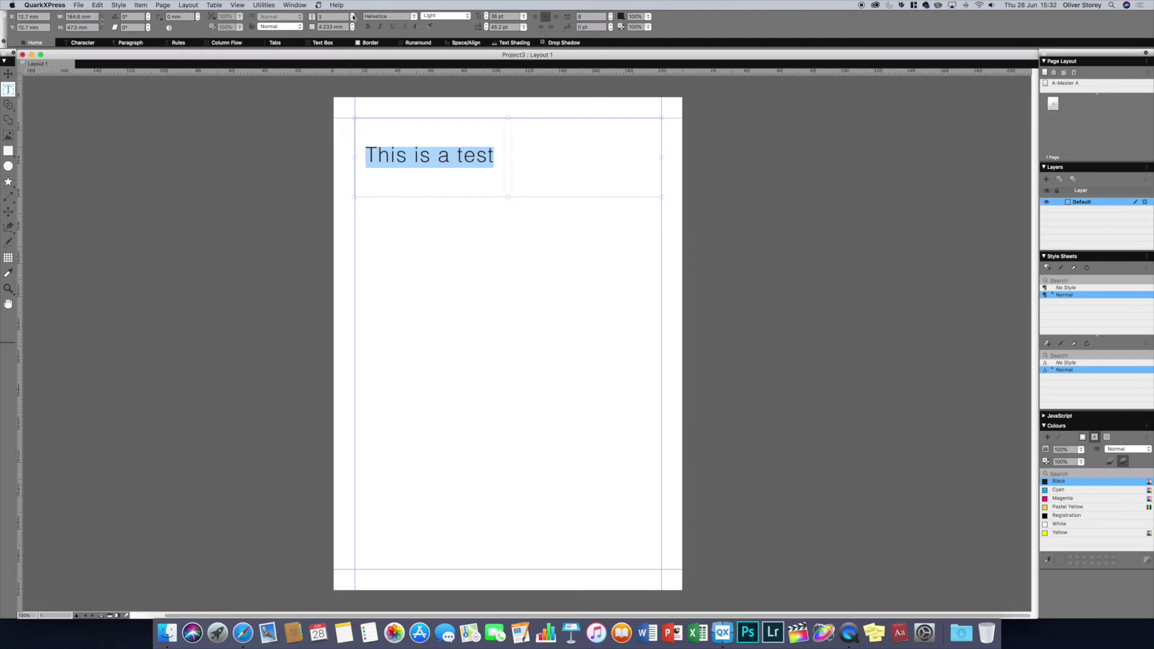
click(353, 15)
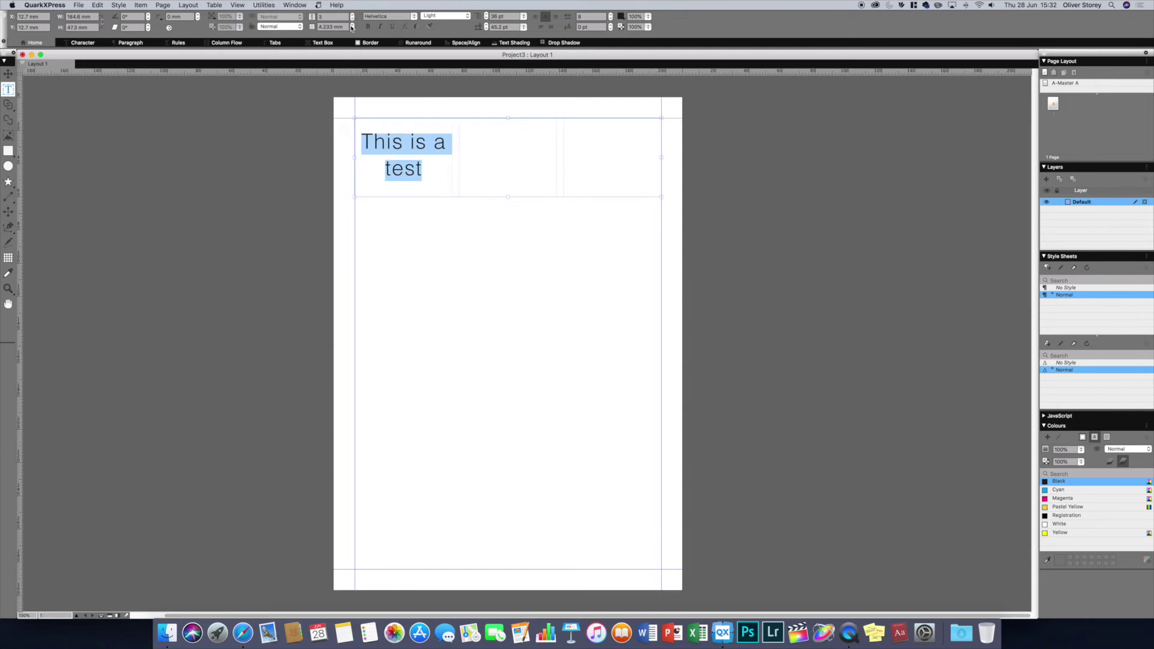
click(352, 25)
click(353, 29)
click(406, 29)
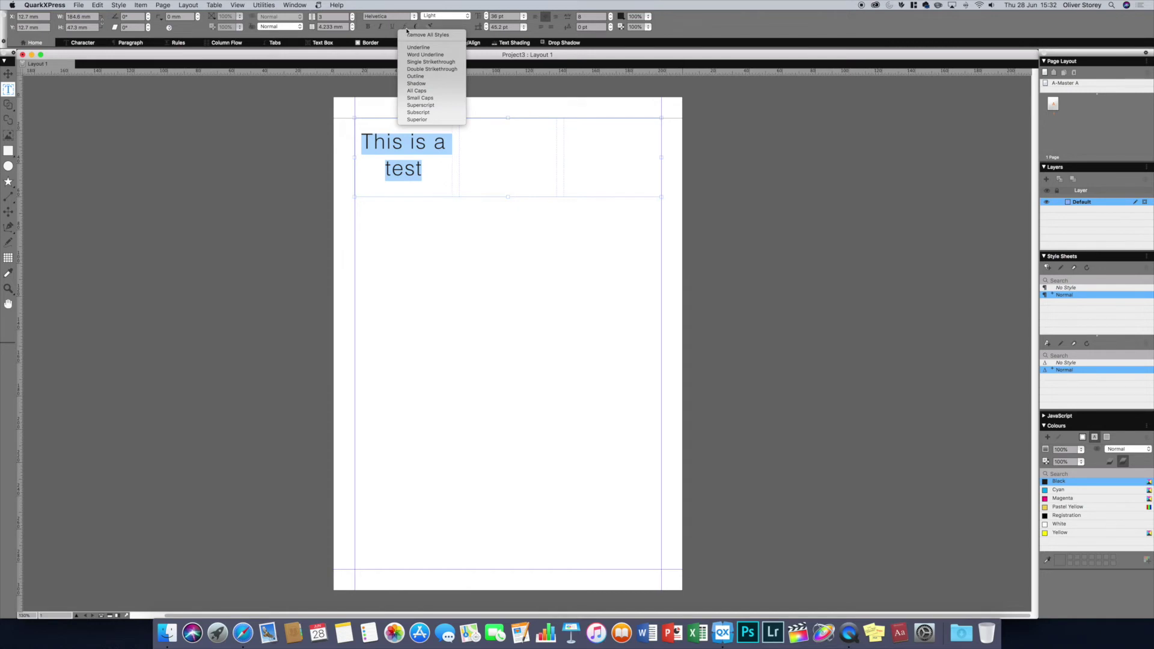
click(406, 29)
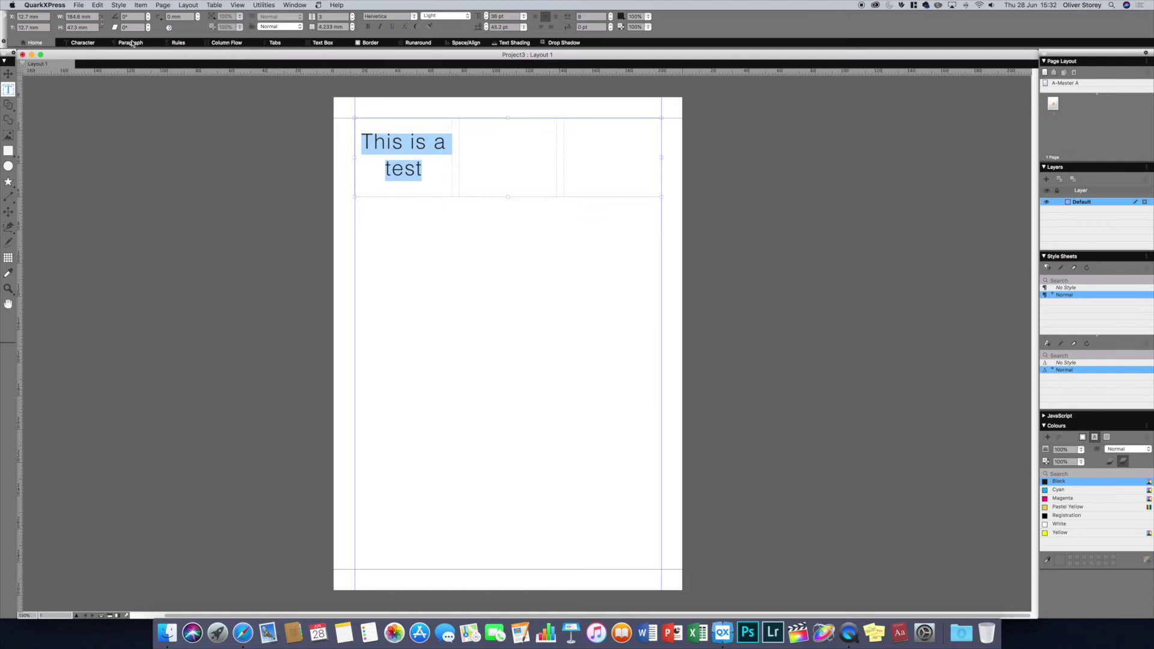
click(74, 45)
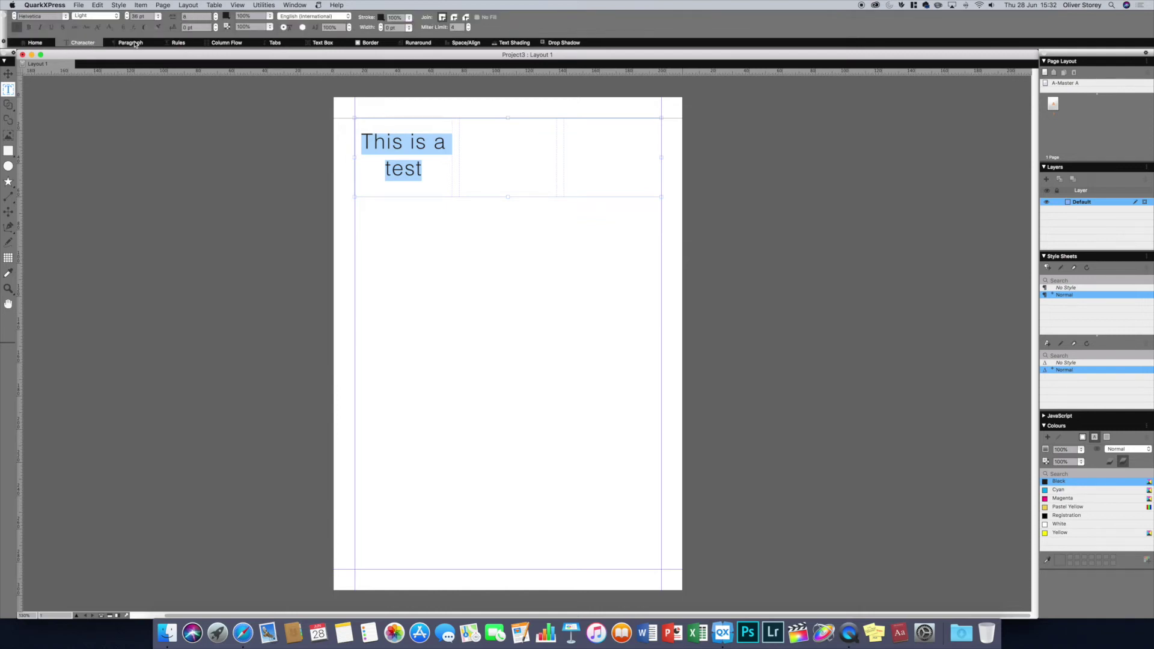
click(136, 45)
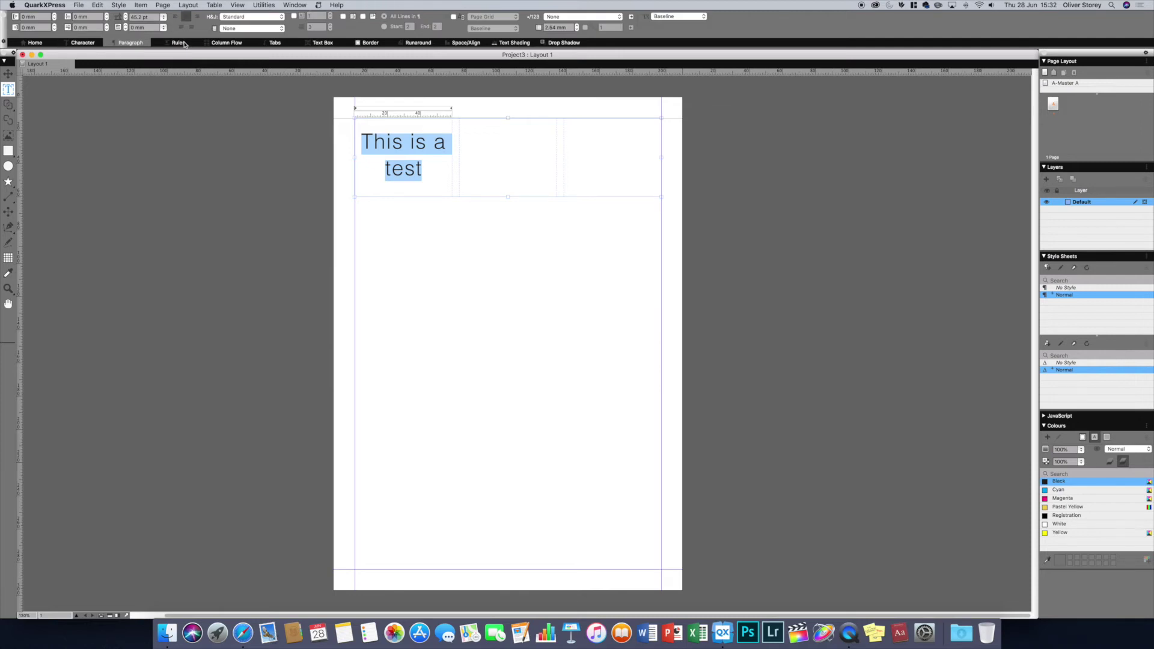
click(178, 43)
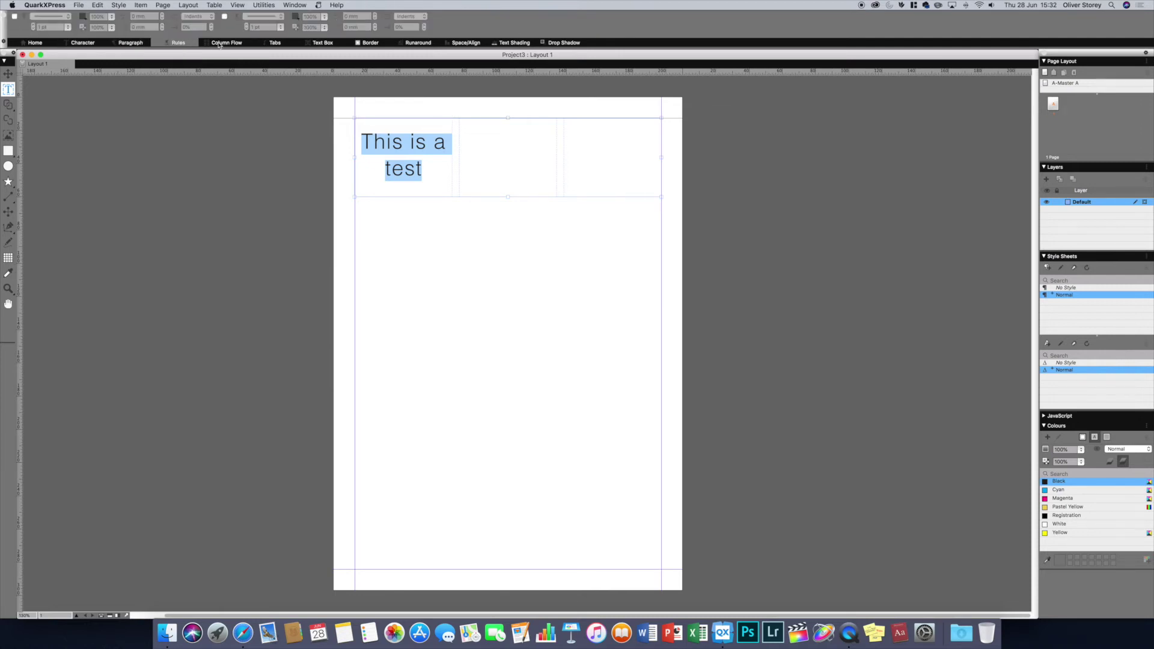
click(248, 45)
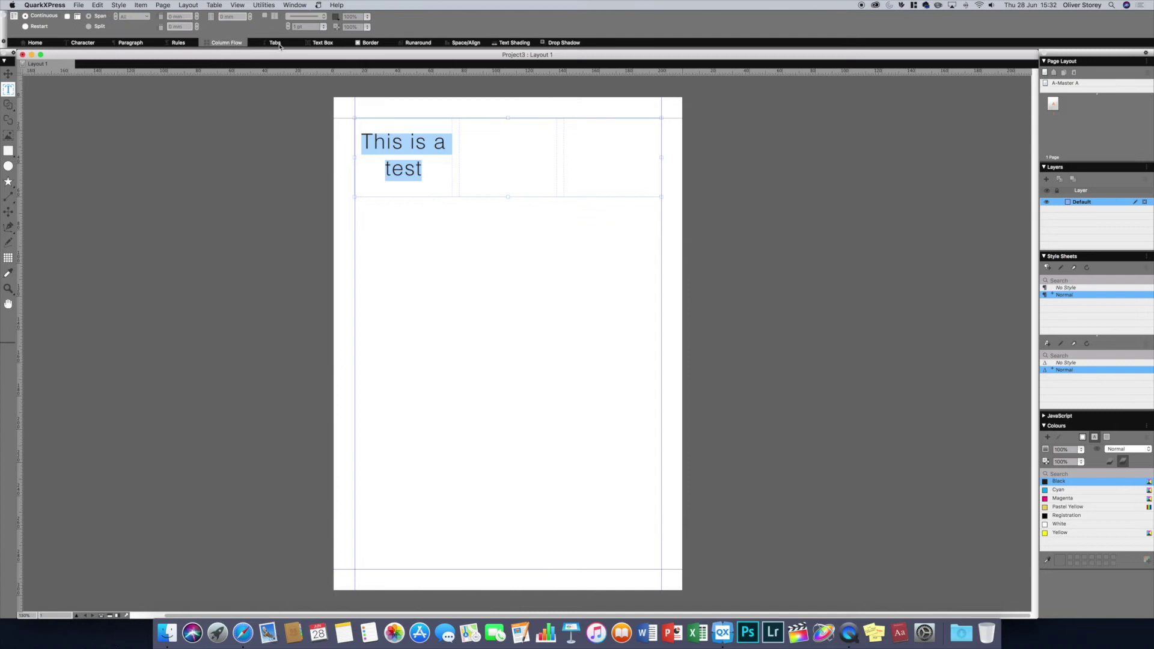
click(278, 43)
click(318, 43)
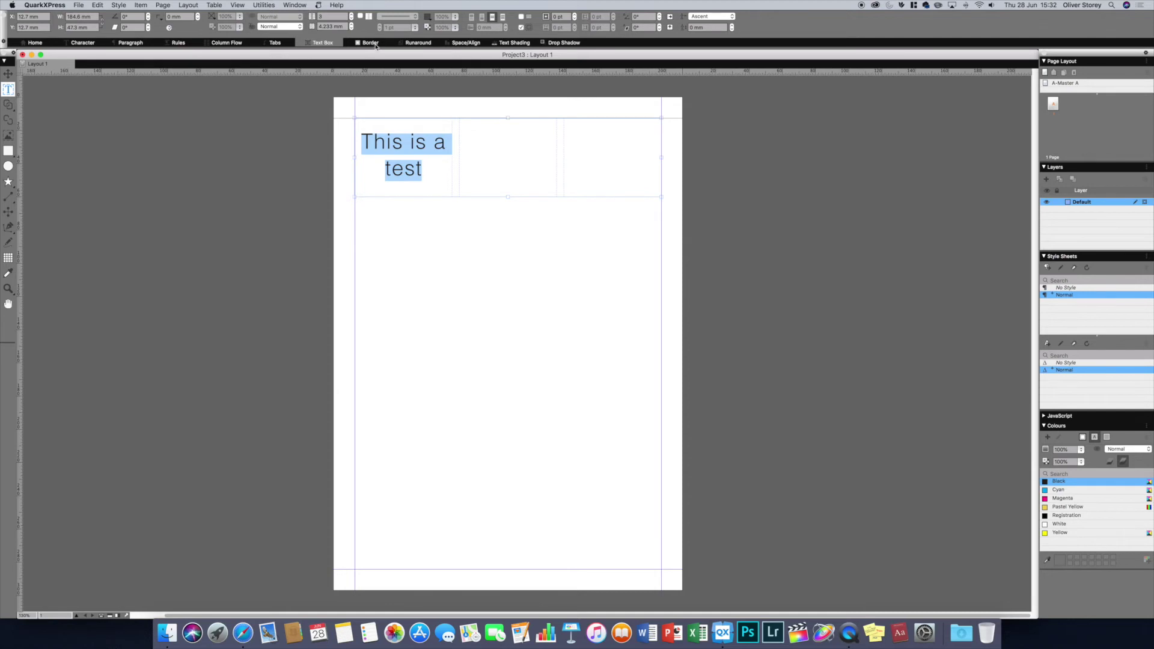
click(370, 43)
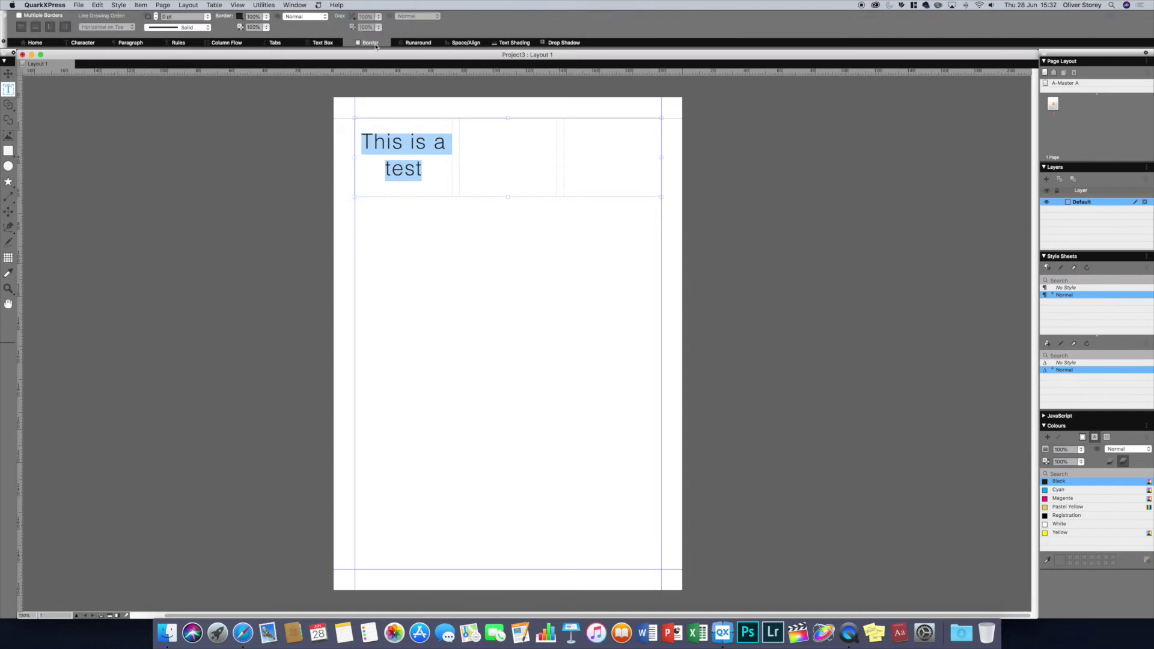
click(413, 45)
click(464, 44)
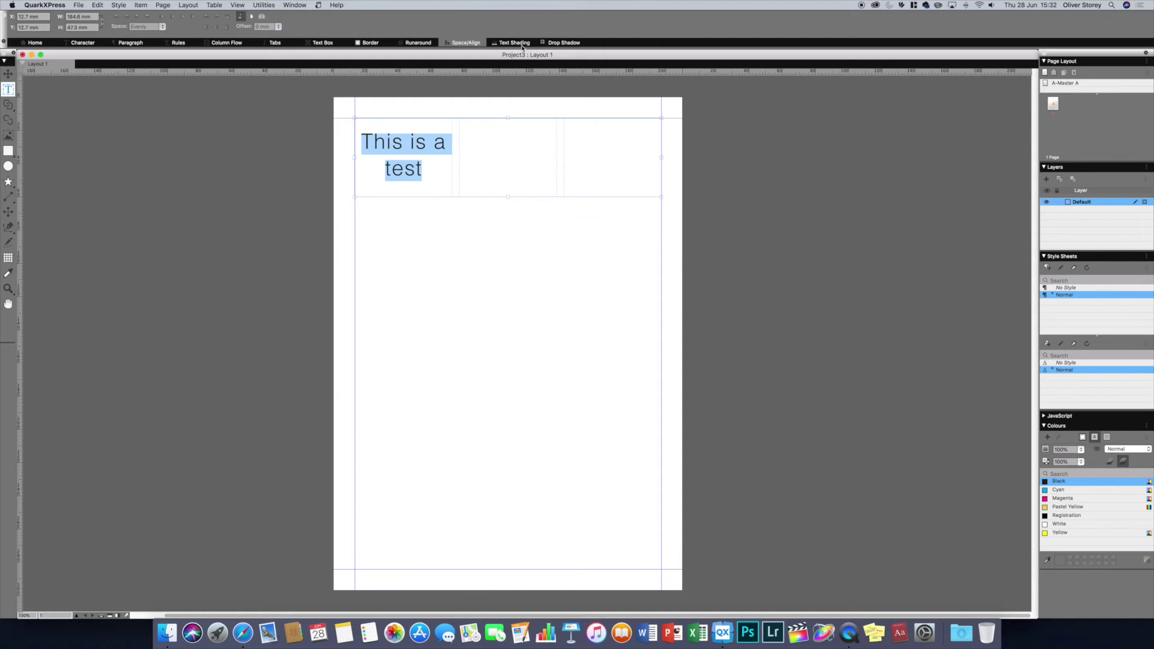
click(520, 46)
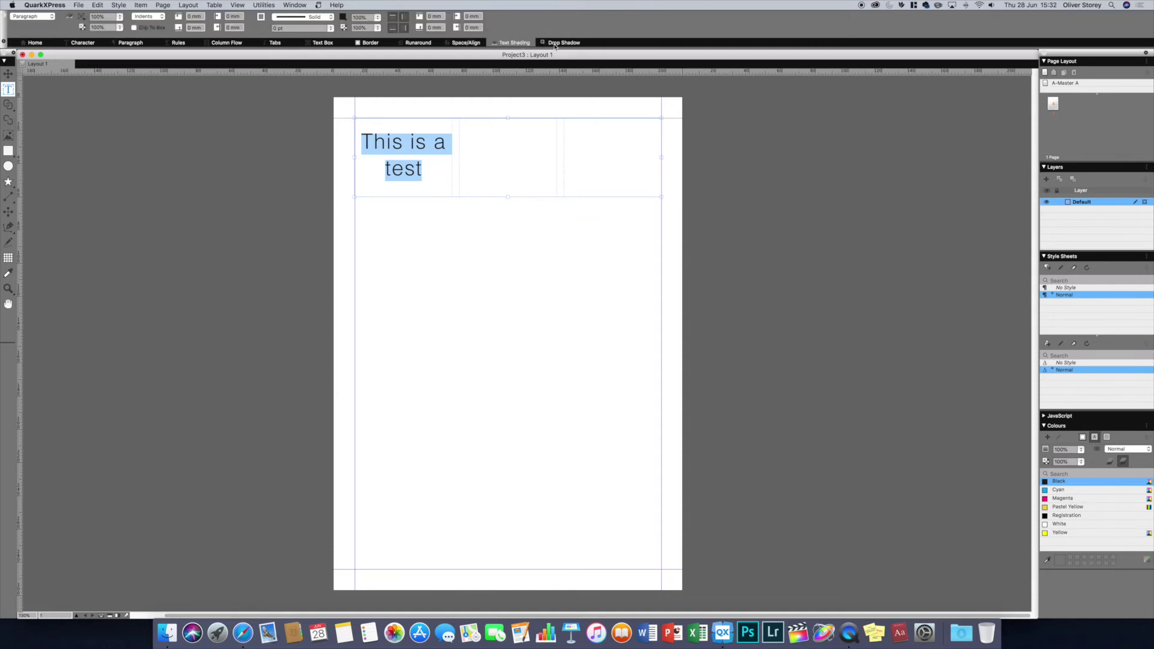
click(49, 44)
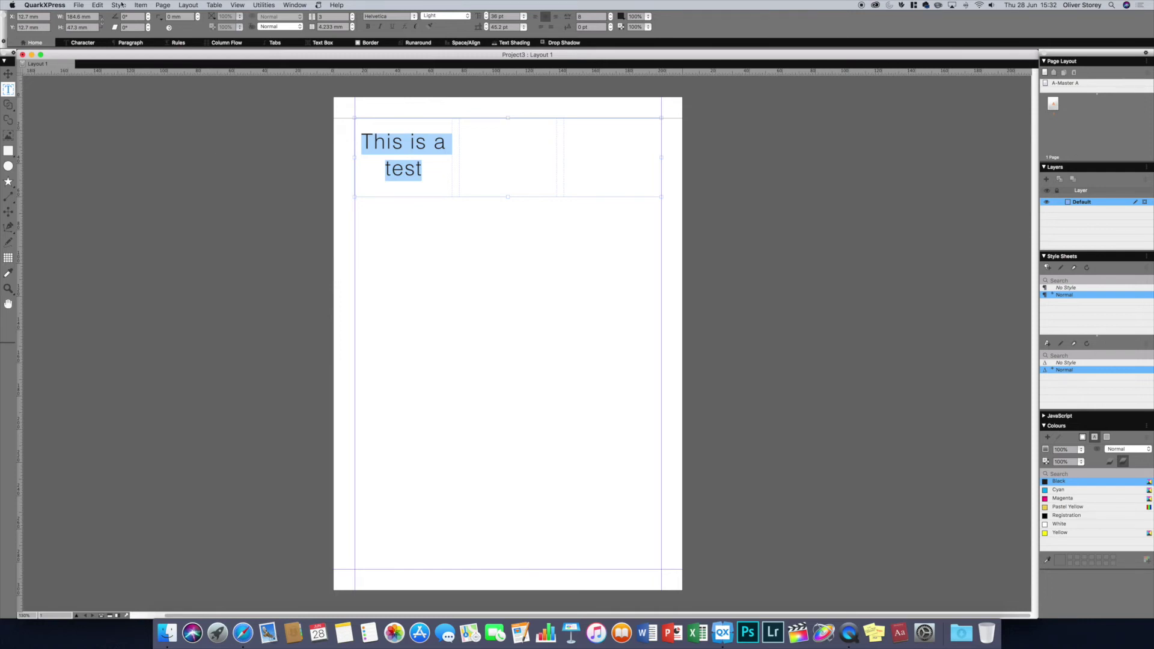
click(98, 5)
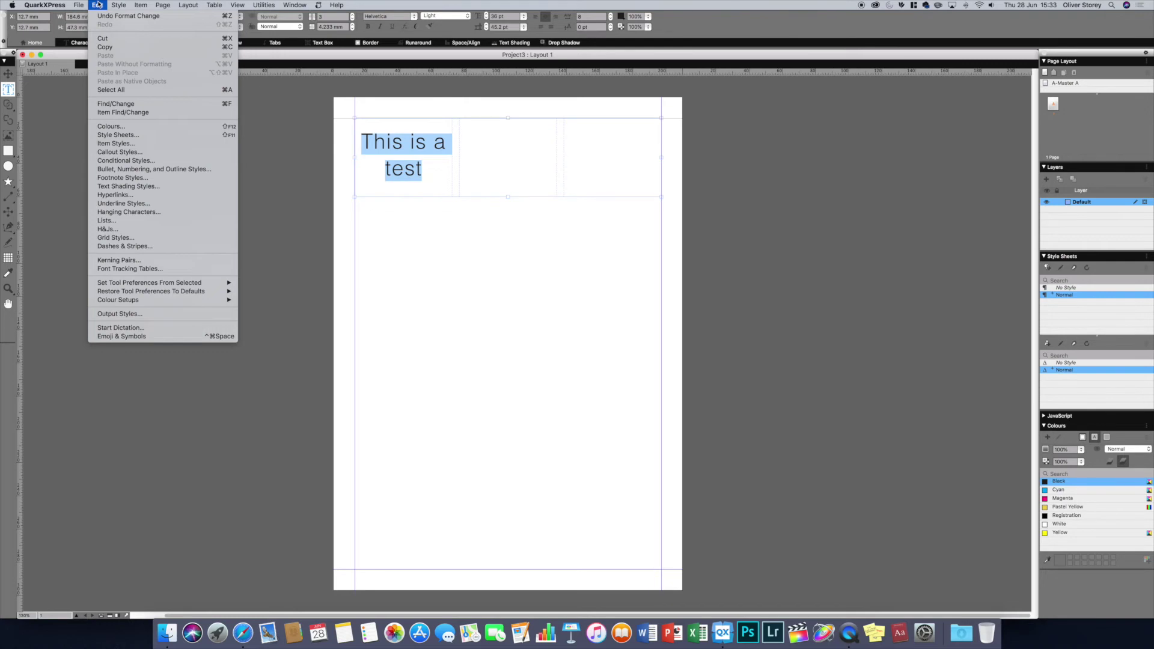
mouse_move(118, 5)
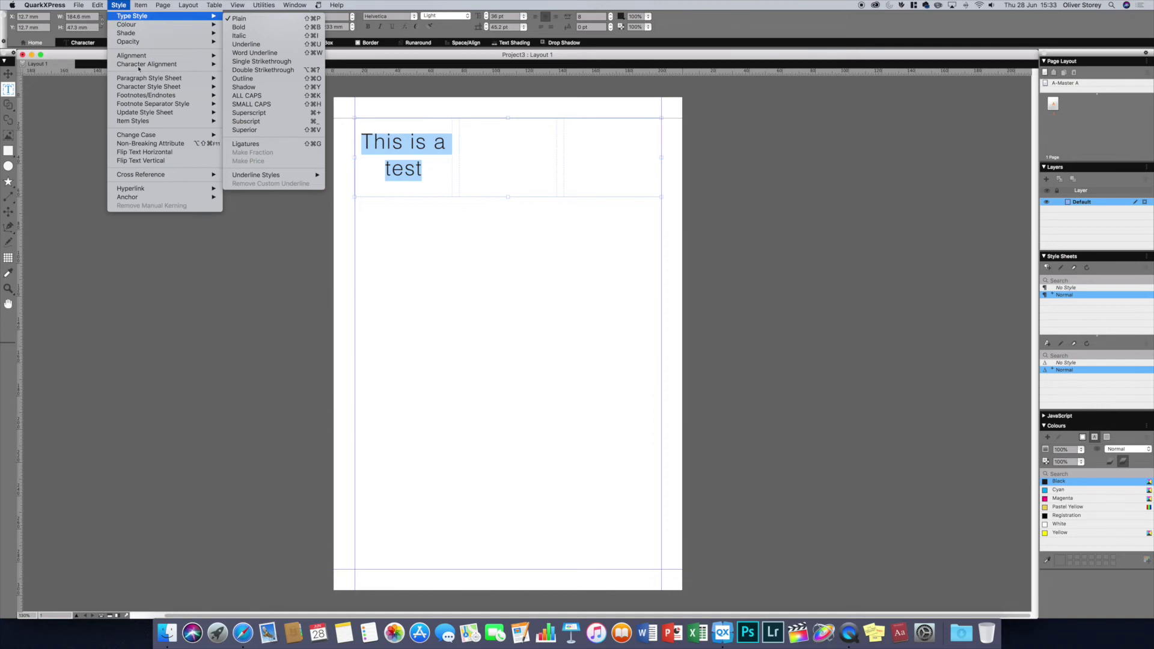
mouse_move(168, 136)
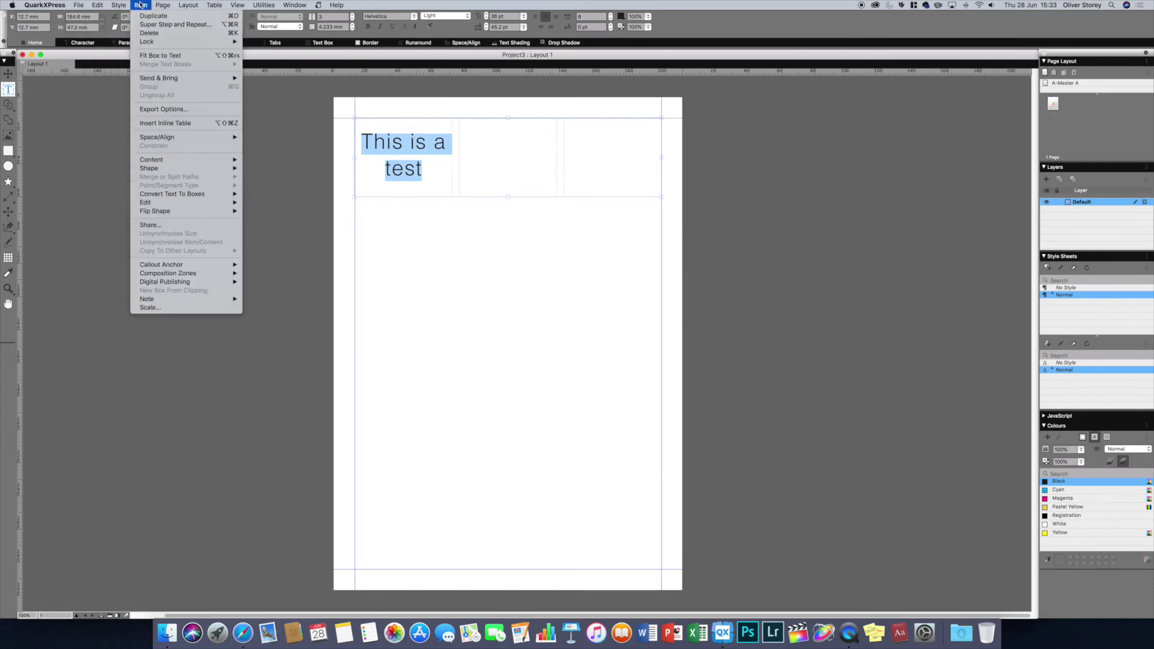
mouse_move(193, 4)
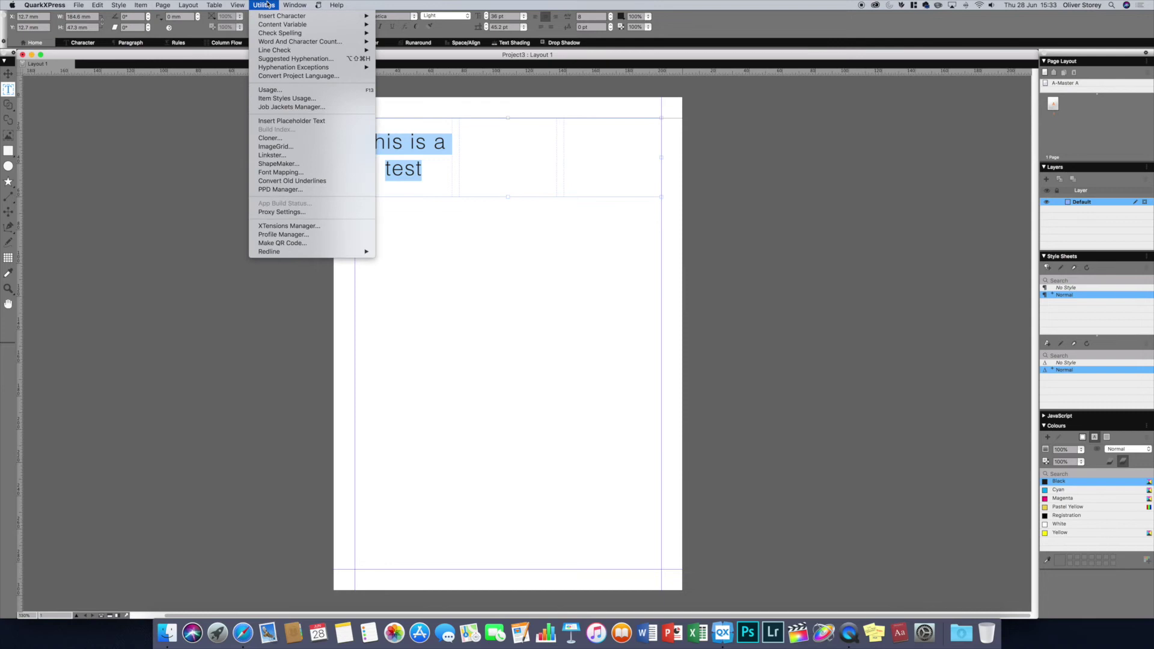
mouse_move(288, 5)
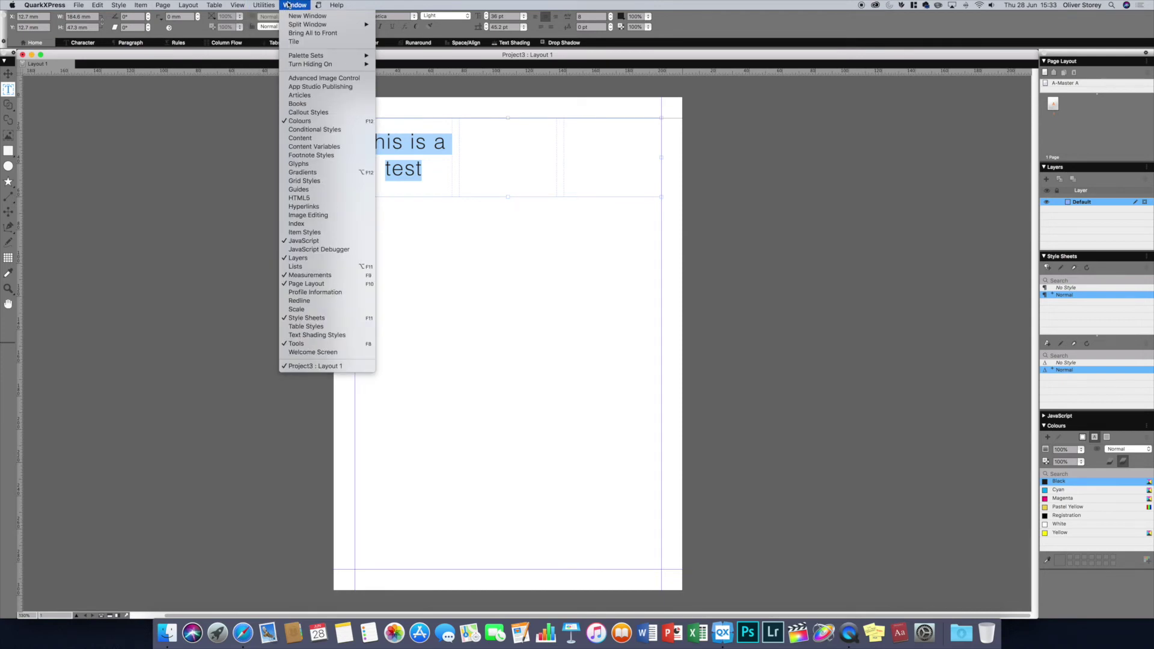
click(430, 211)
click(438, 266)
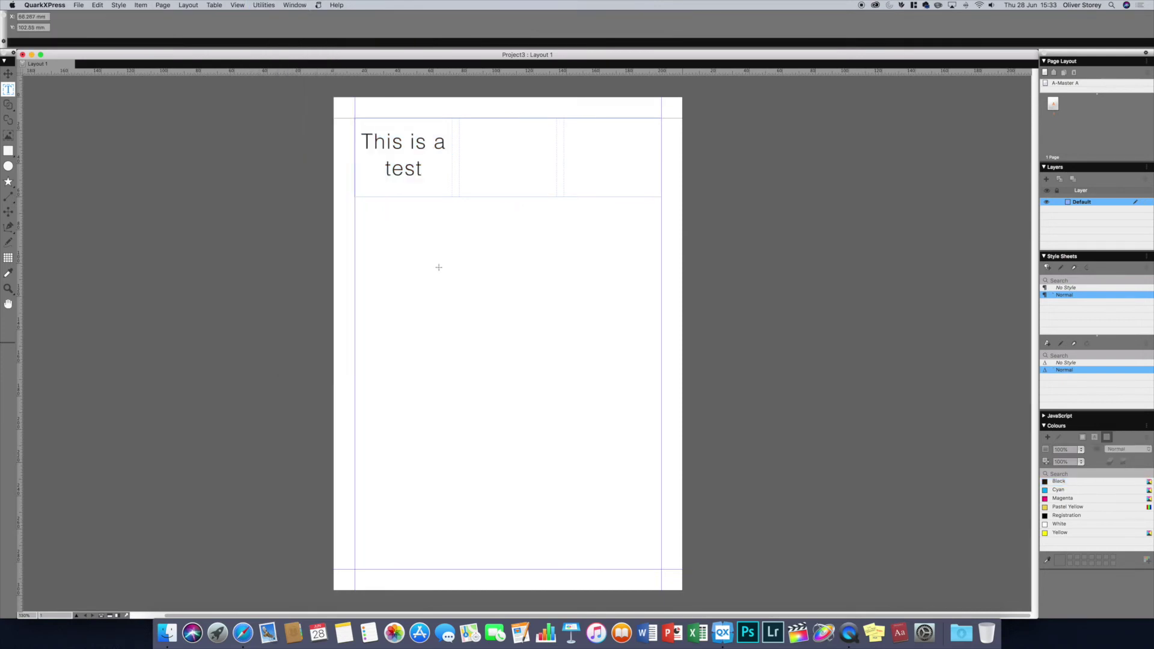
Colour the 'This is a test' text Pastel Yellow, deselect it, and toggle the guides off and on.
triple_click(417, 169)
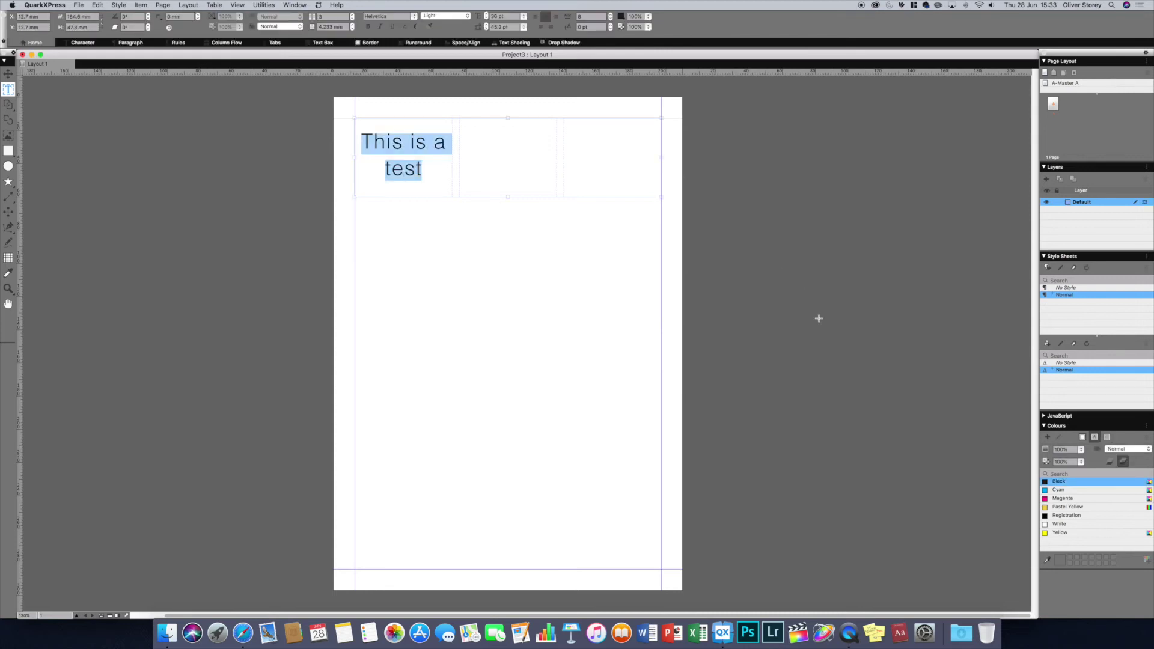
click(1081, 508)
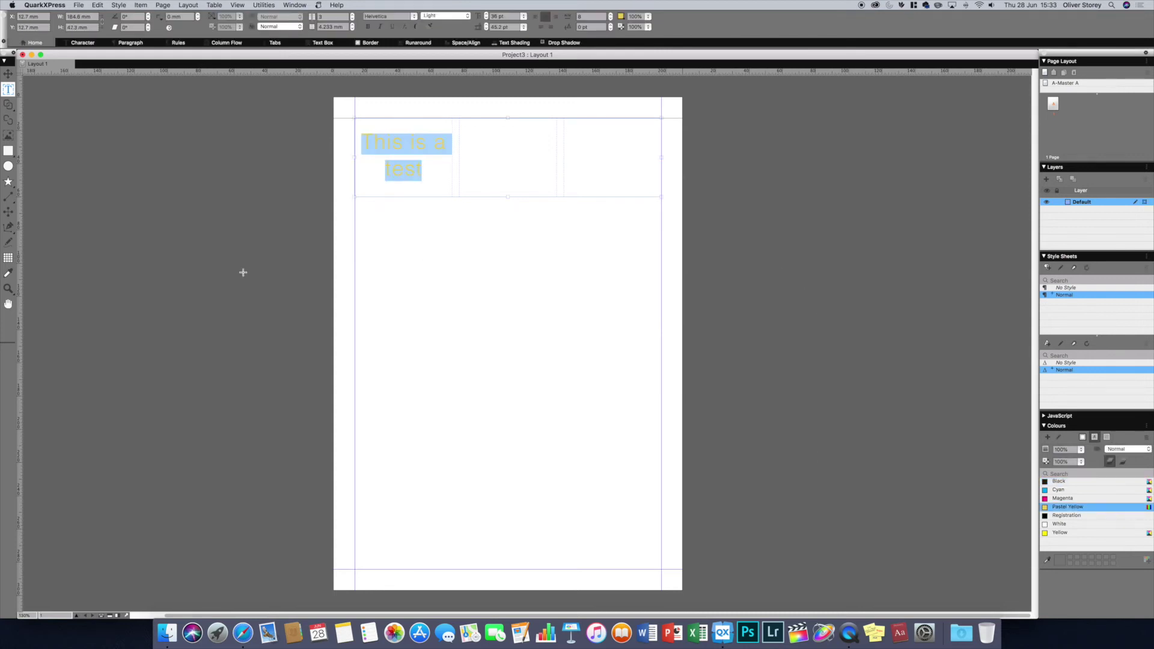
click(8, 73)
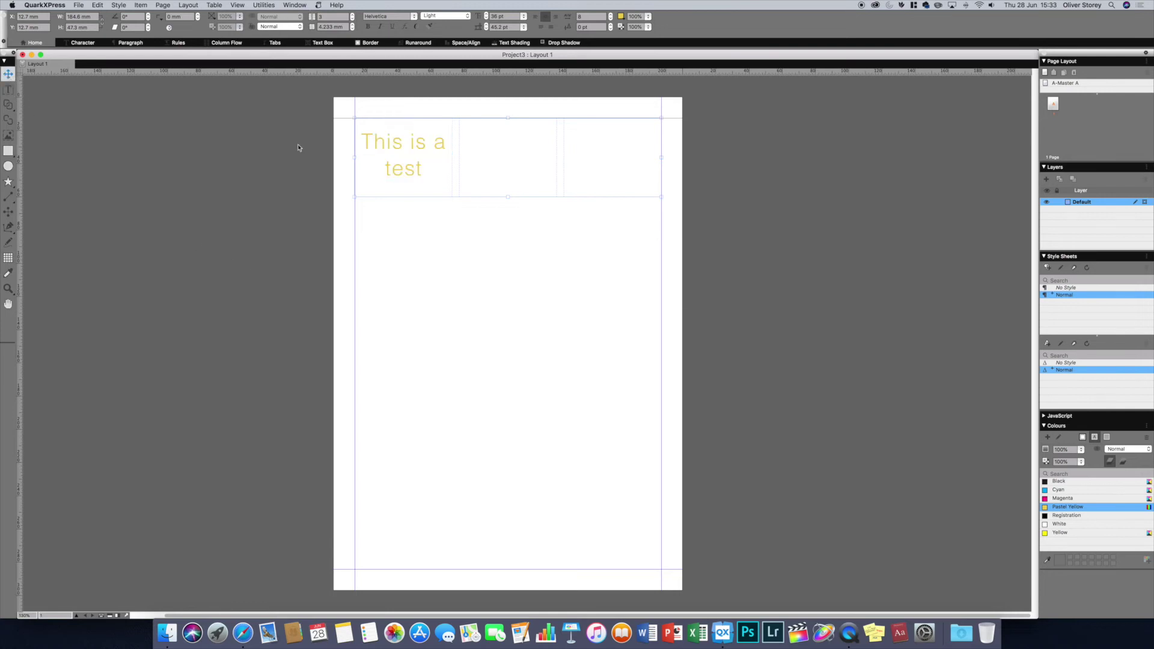
click(630, 300)
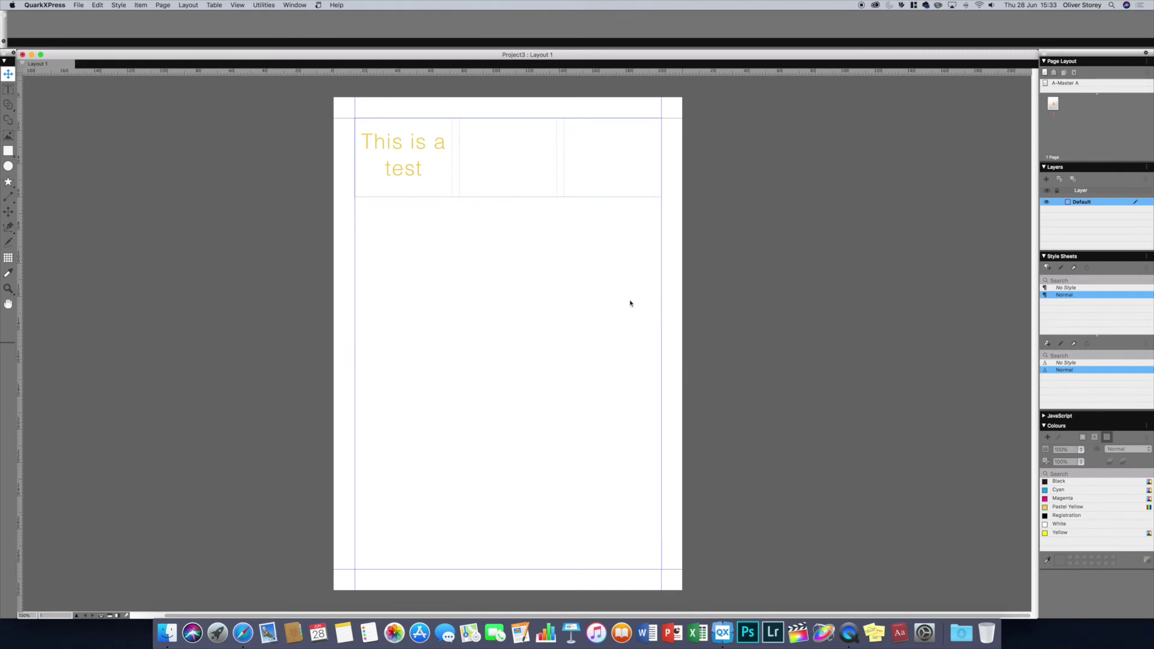
key(F7)
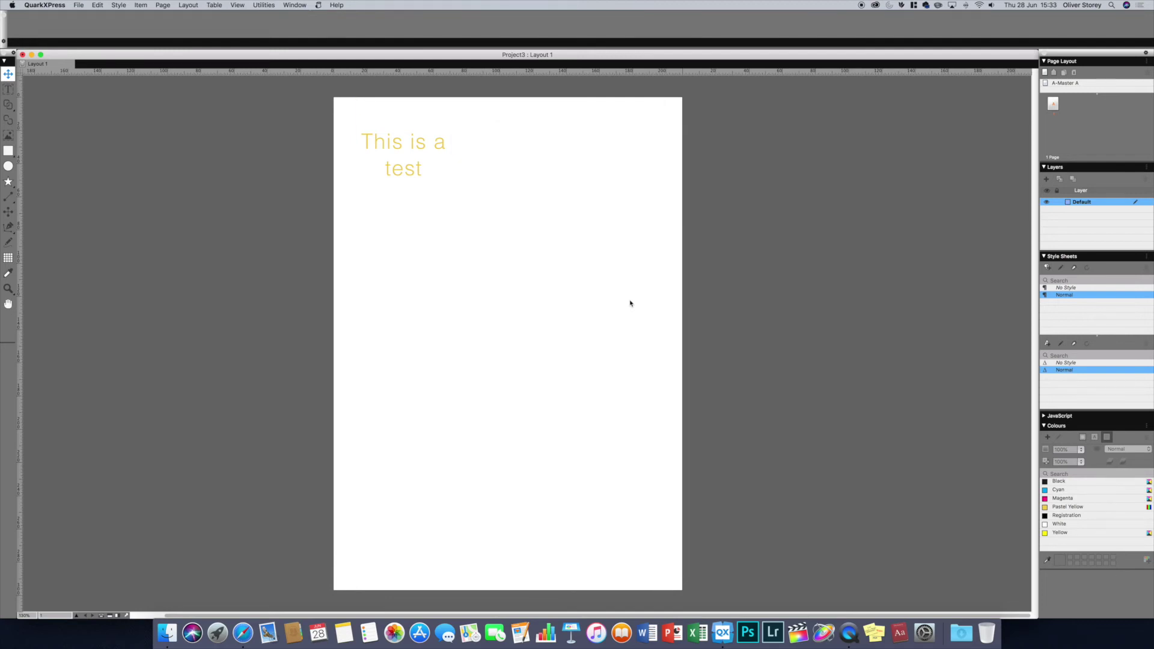
key(F7)
key(F7)
key(F7)
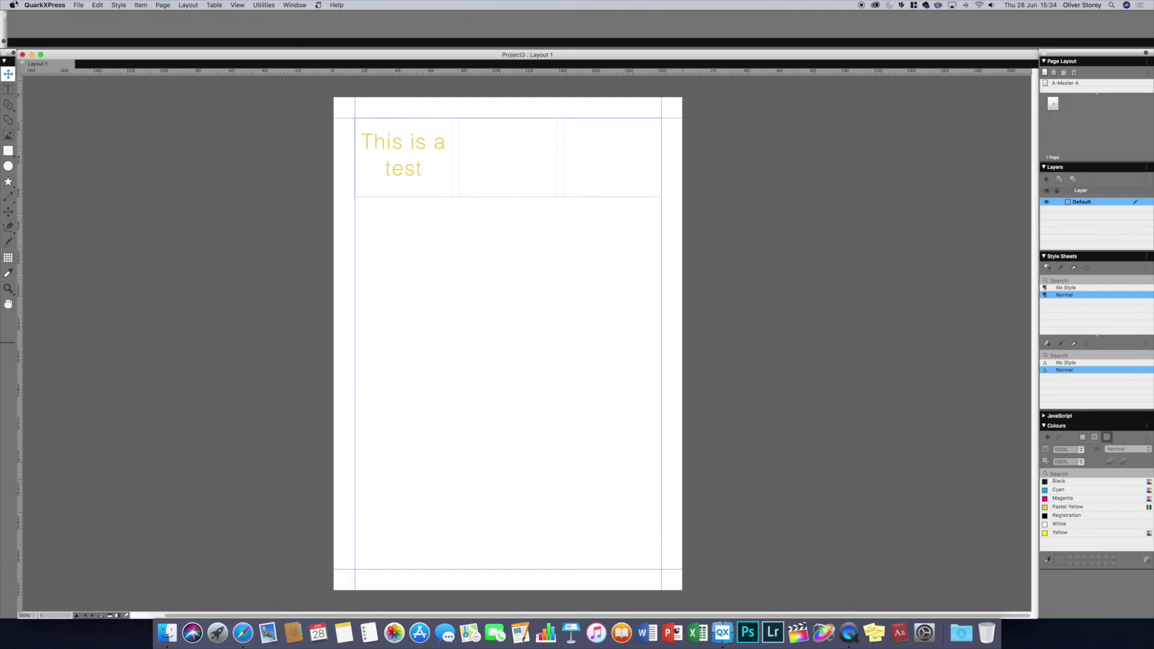
click(78, 5)
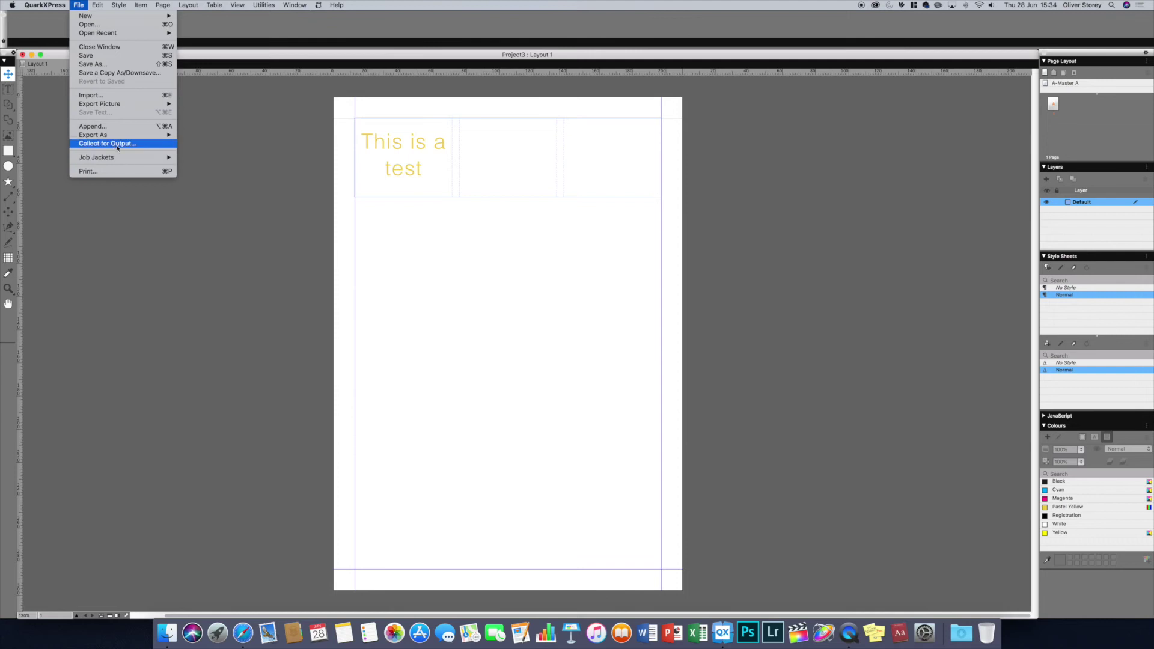
mouse_move(119, 135)
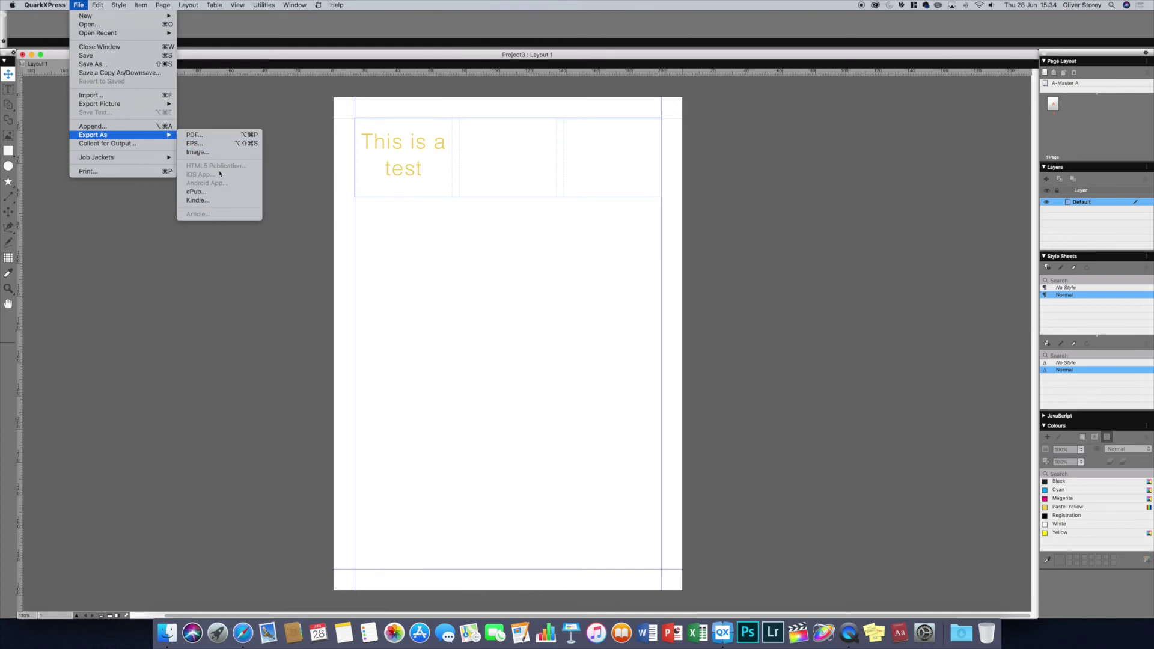
click(215, 139)
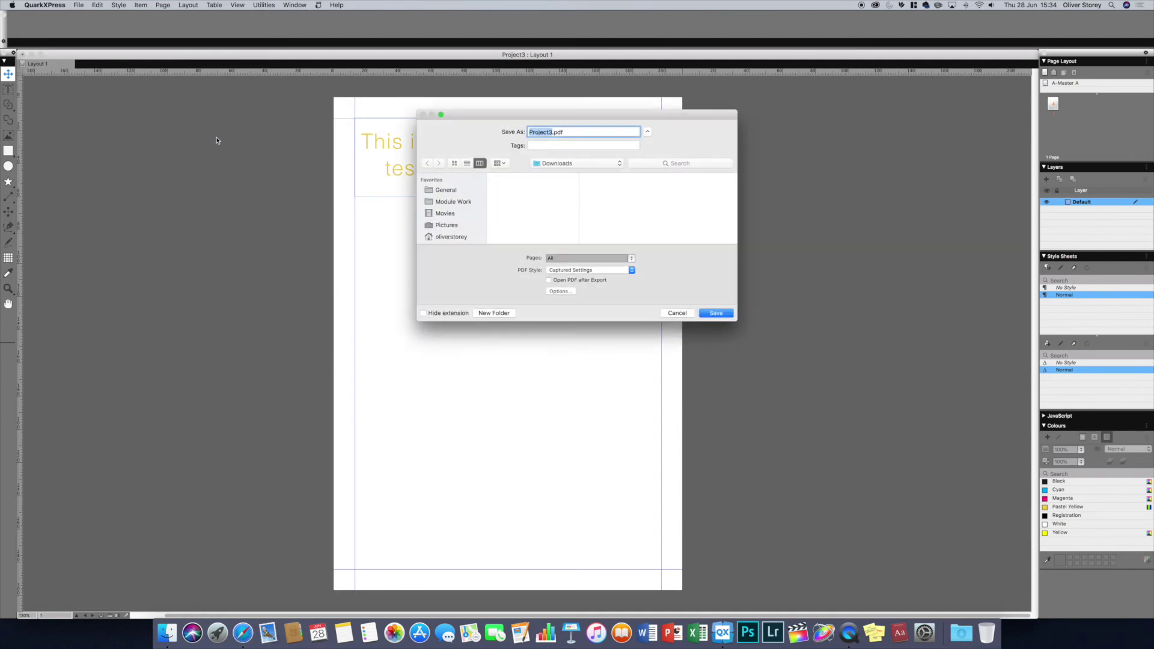
click(560, 292)
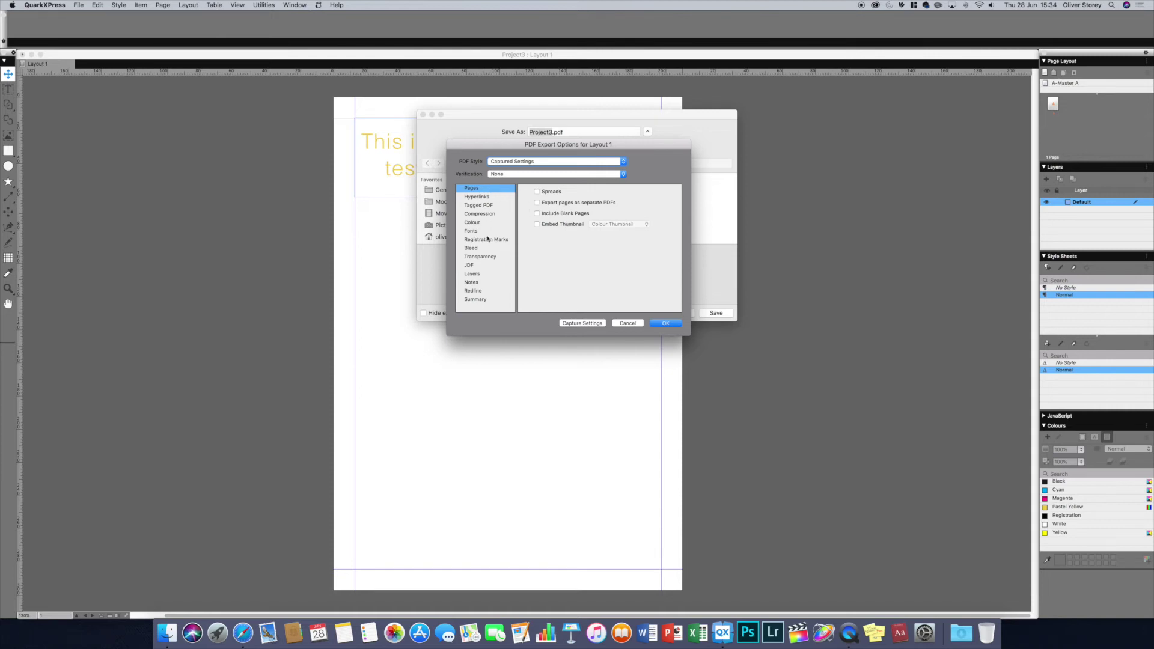
click(474, 198)
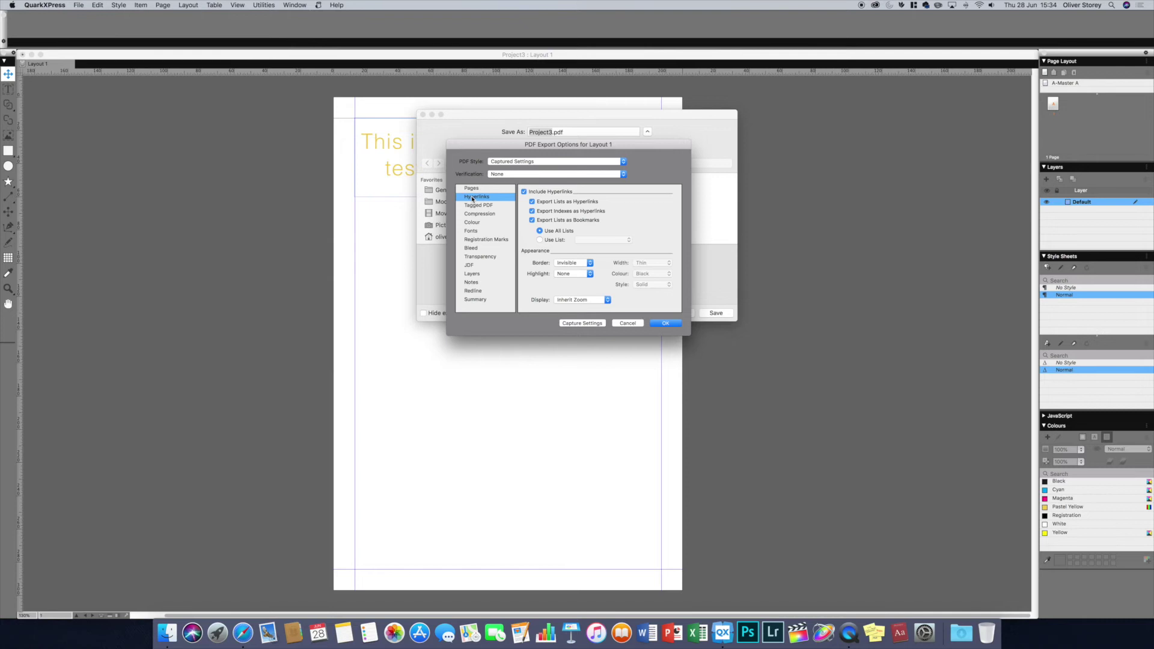
click(490, 241)
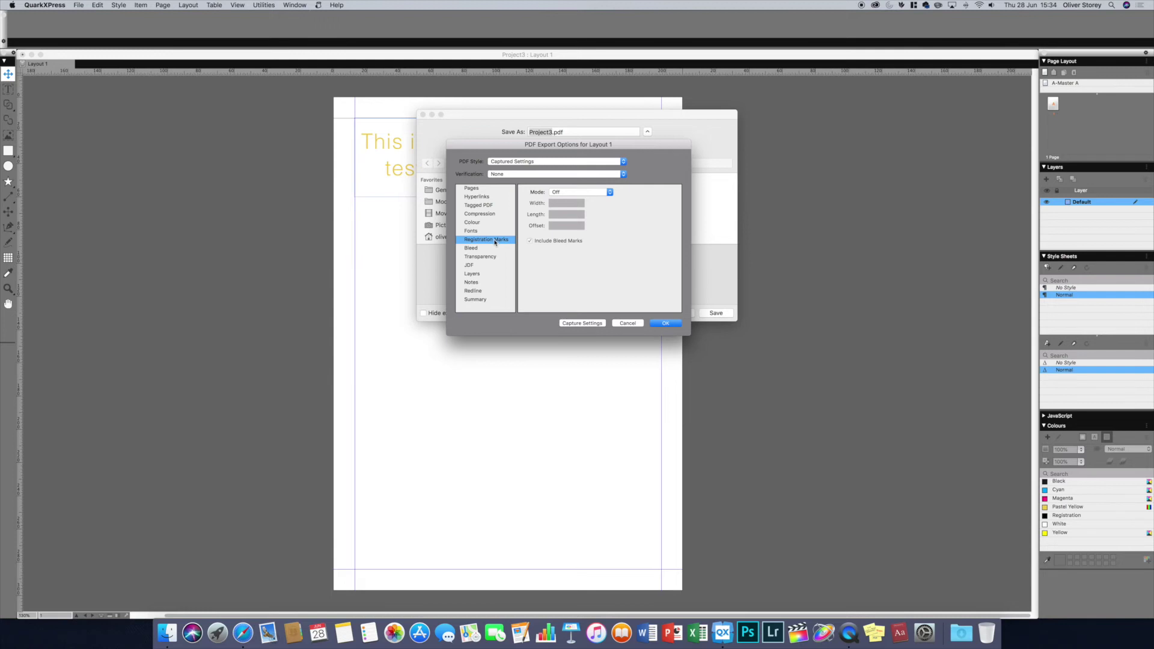
click(492, 249)
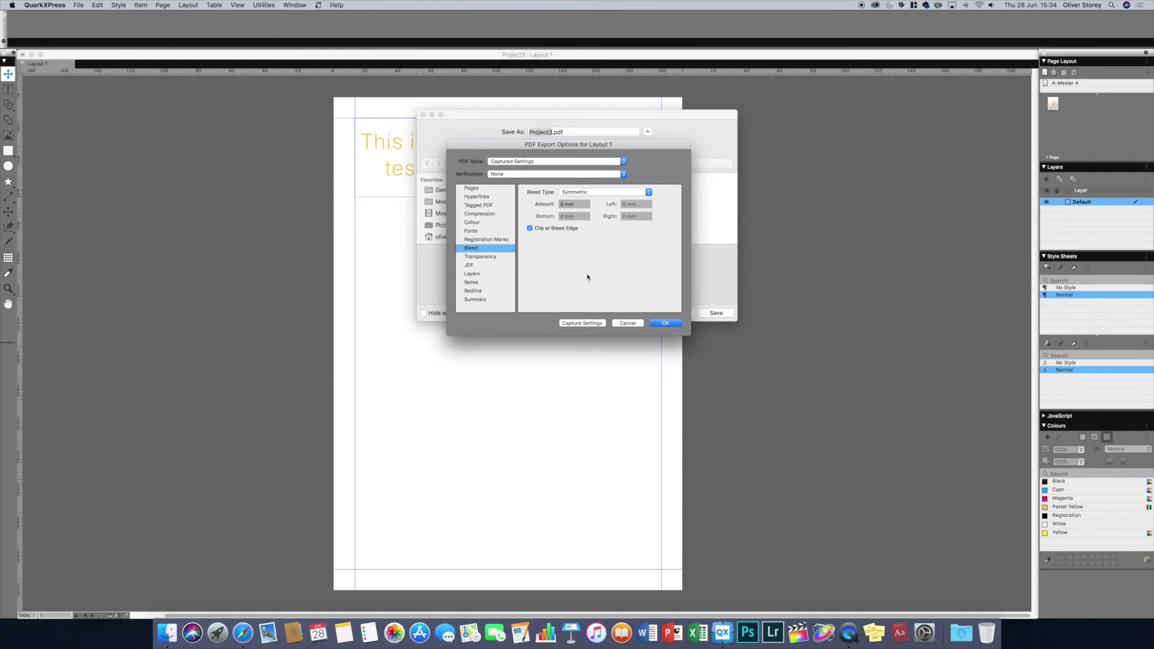
click(626, 324)
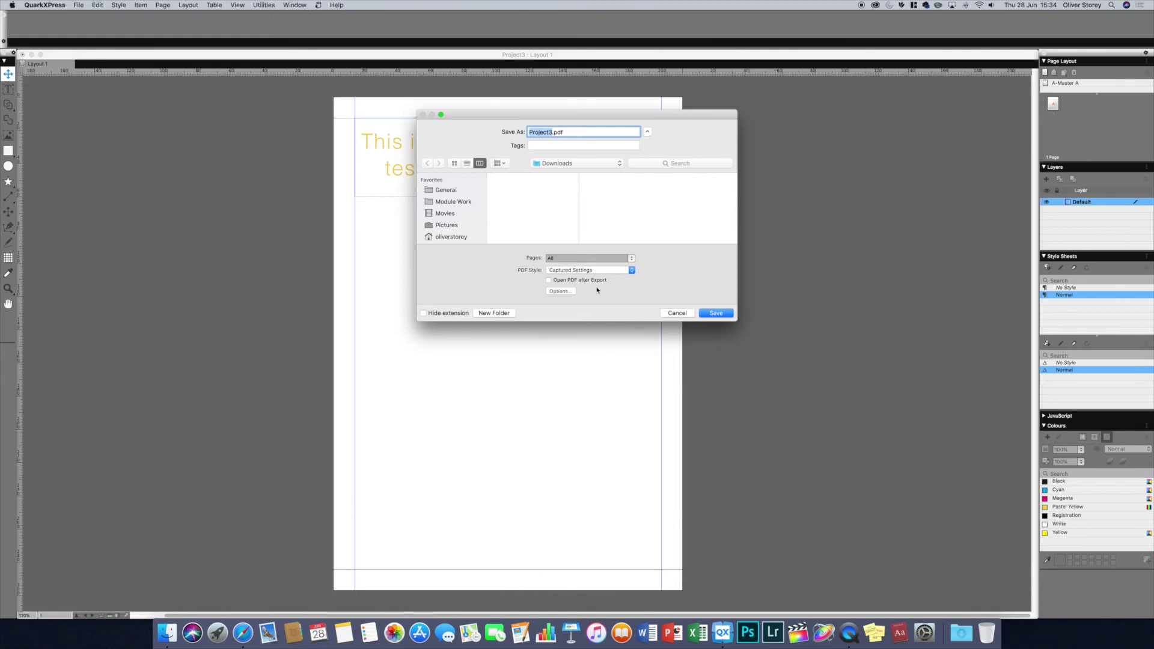
click(604, 270)
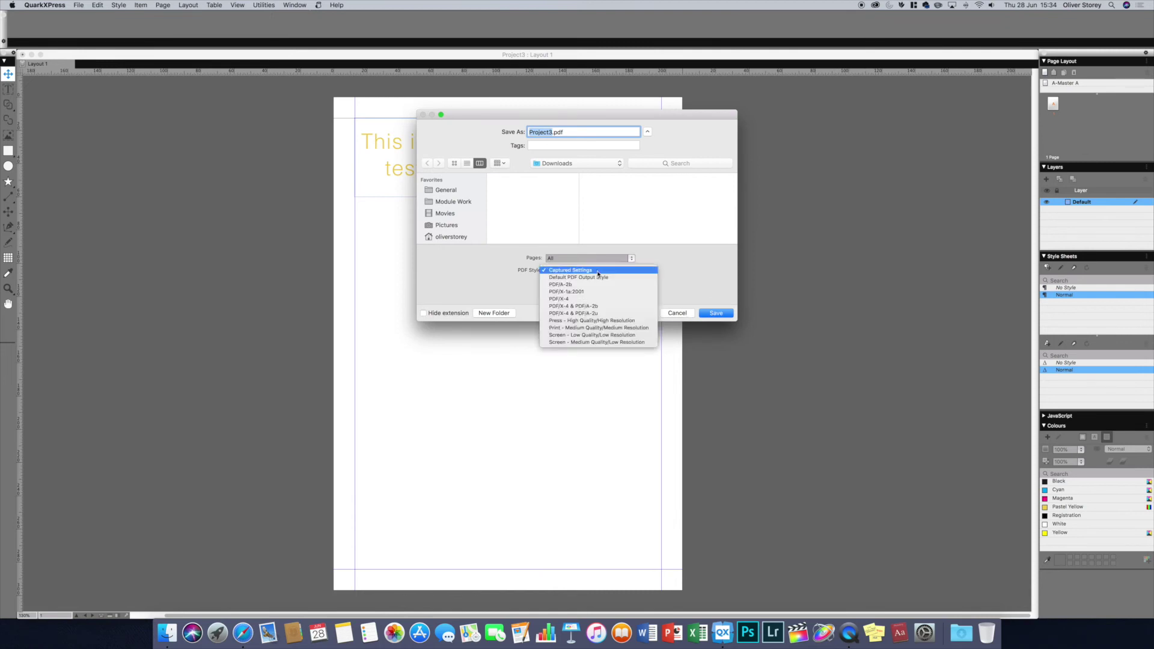
click(690, 256)
click(677, 313)
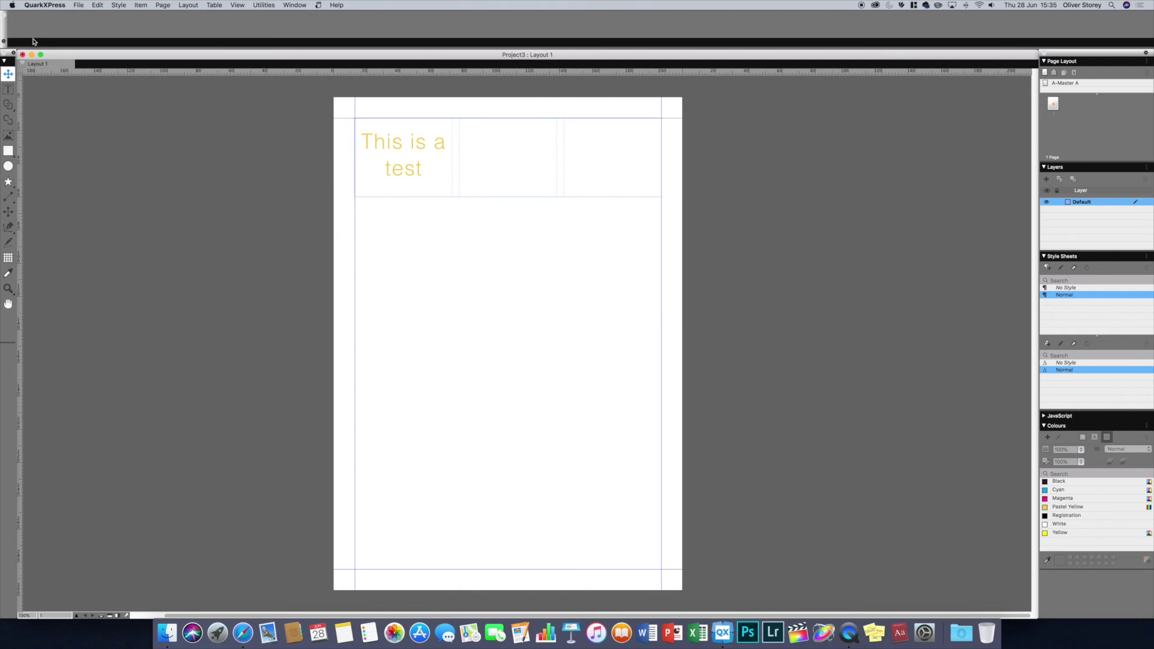
Discard the current project and create a new Digital project for iPhone X (19.5:9).
click(23, 54)
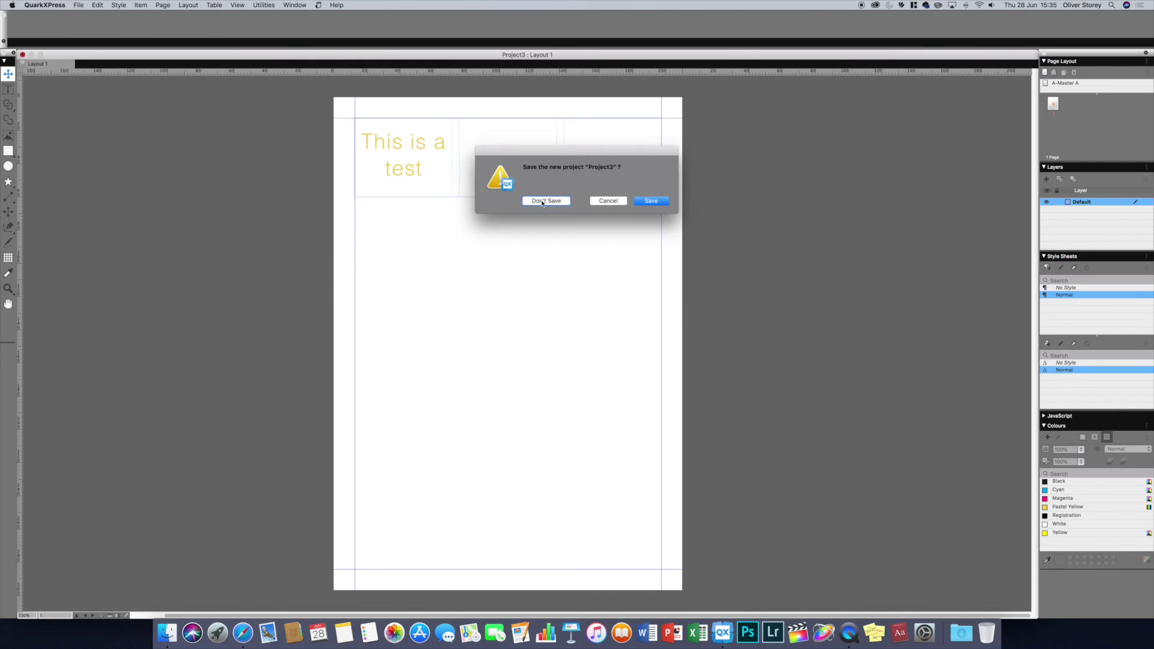
click(542, 202)
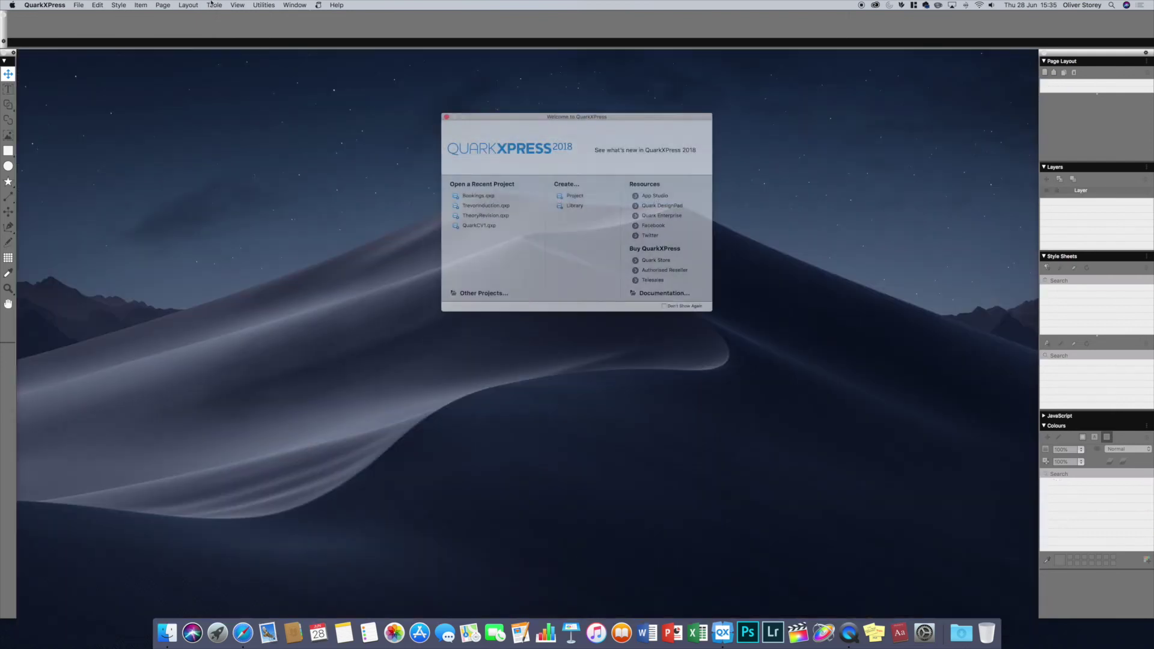
click(591, 198)
click(559, 140)
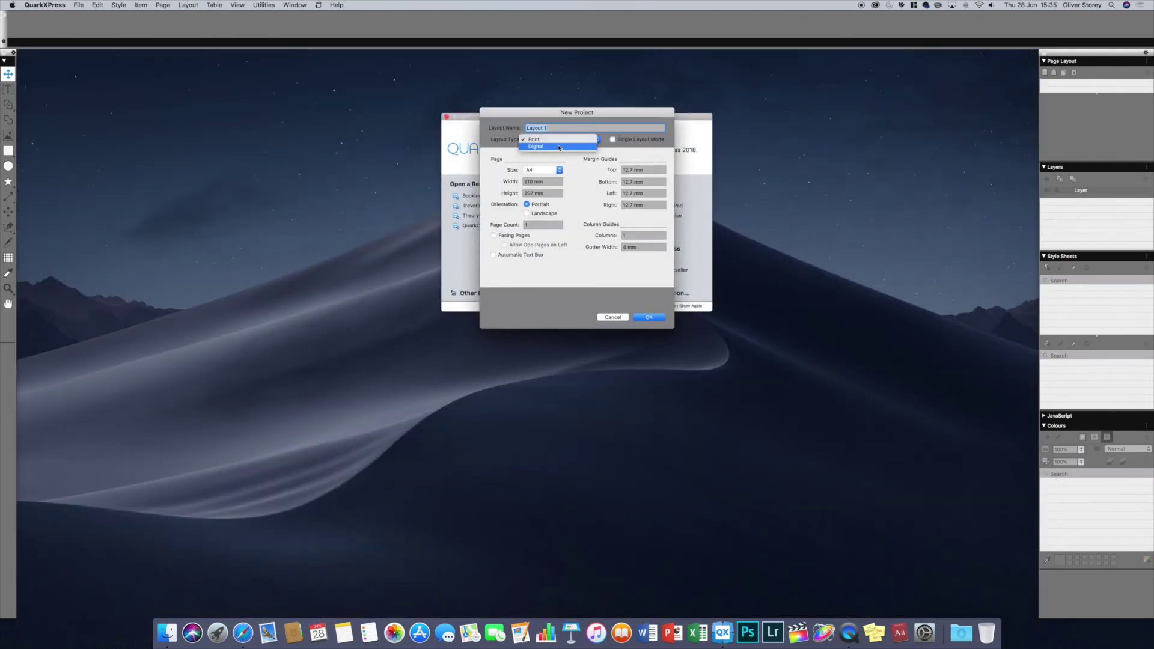
click(559, 148)
click(562, 168)
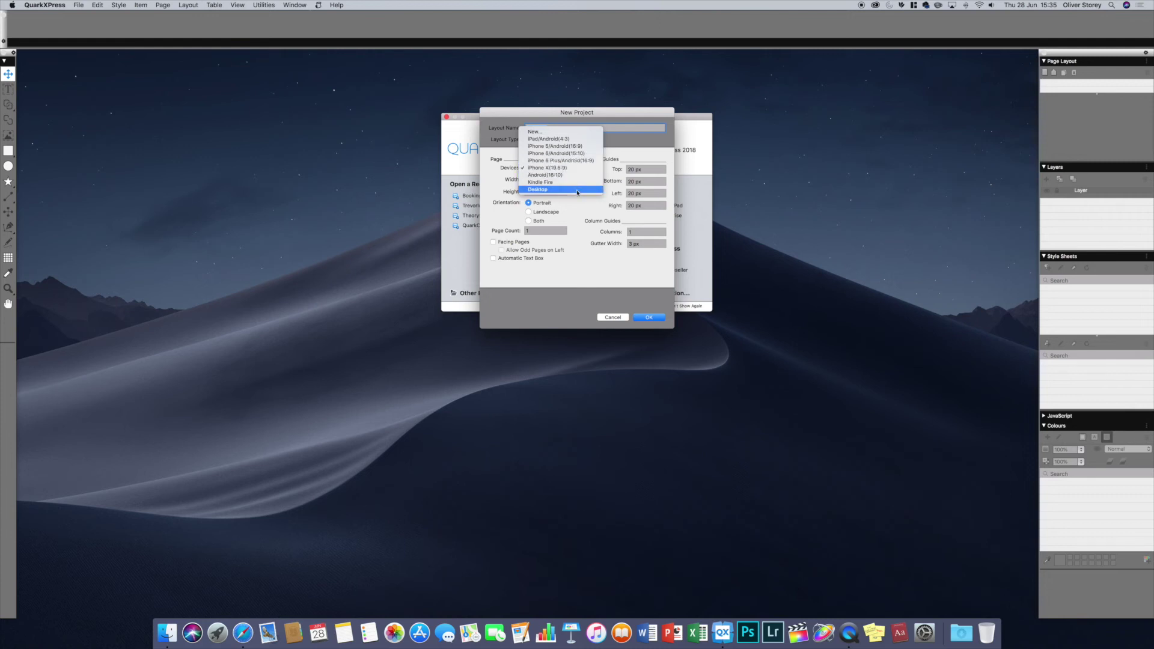
click(571, 168)
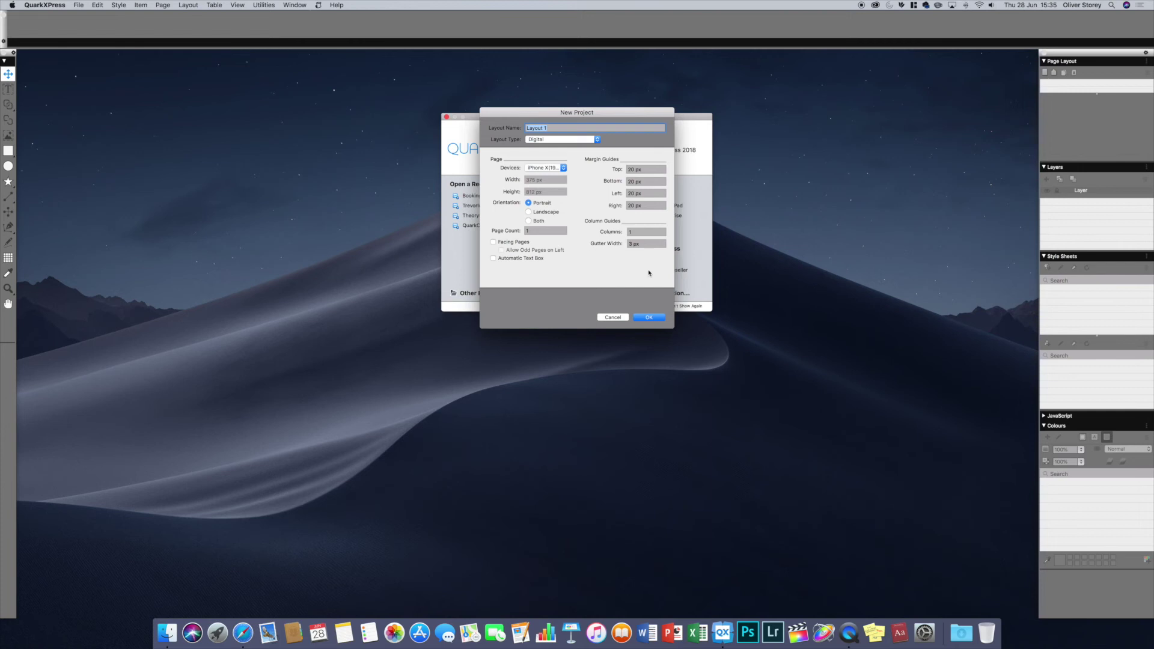
click(649, 317)
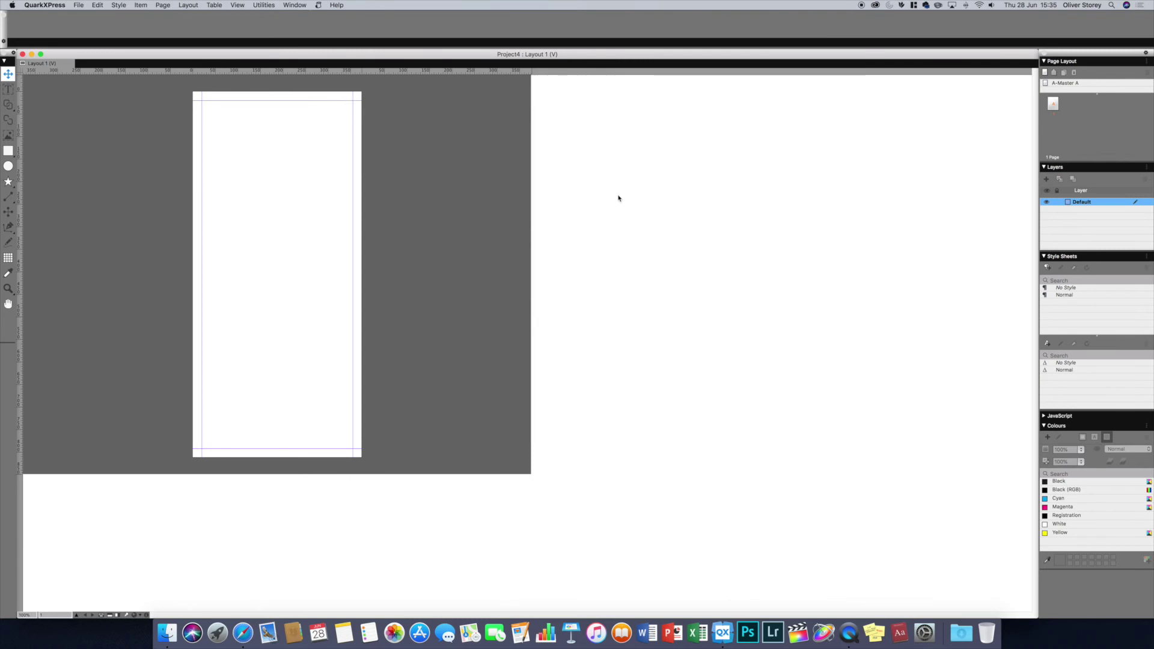
Start an Export As iOS App of the iPhone X layout and continue to its App Details settings.
click(79, 5)
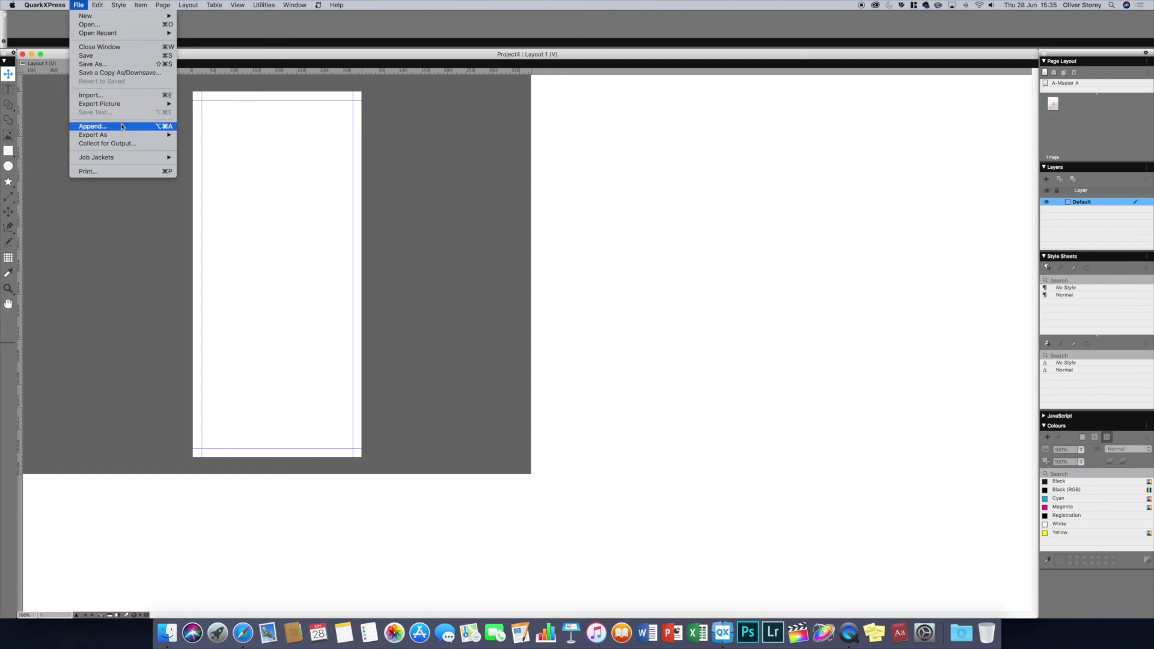
mouse_move(129, 136)
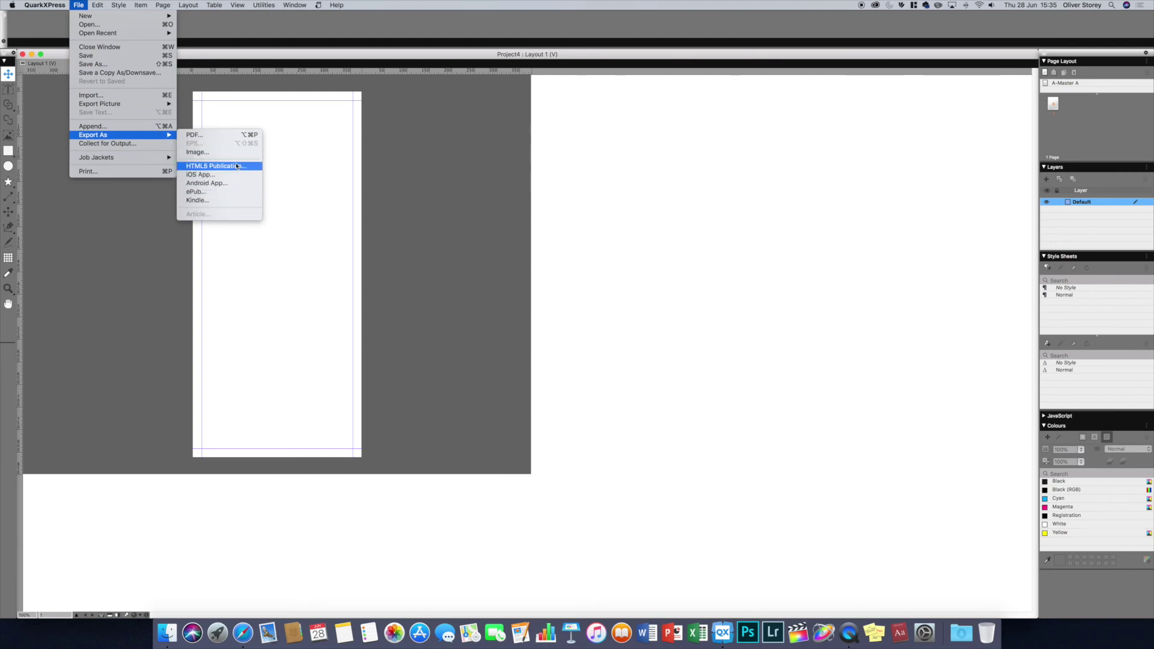
click(233, 175)
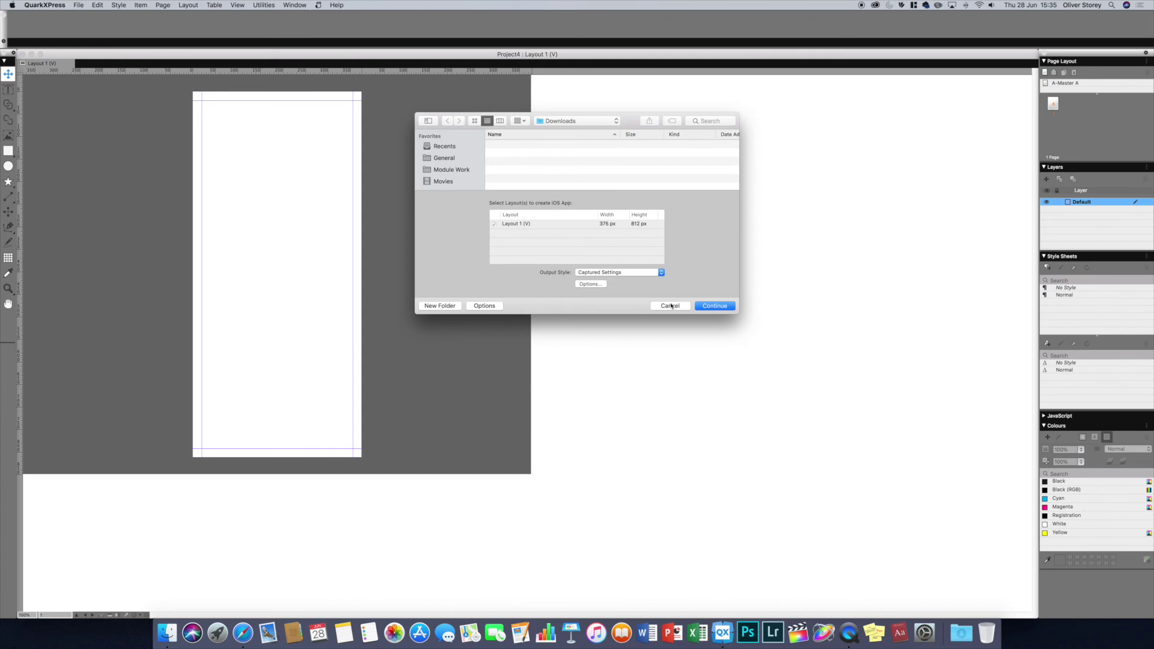
click(715, 306)
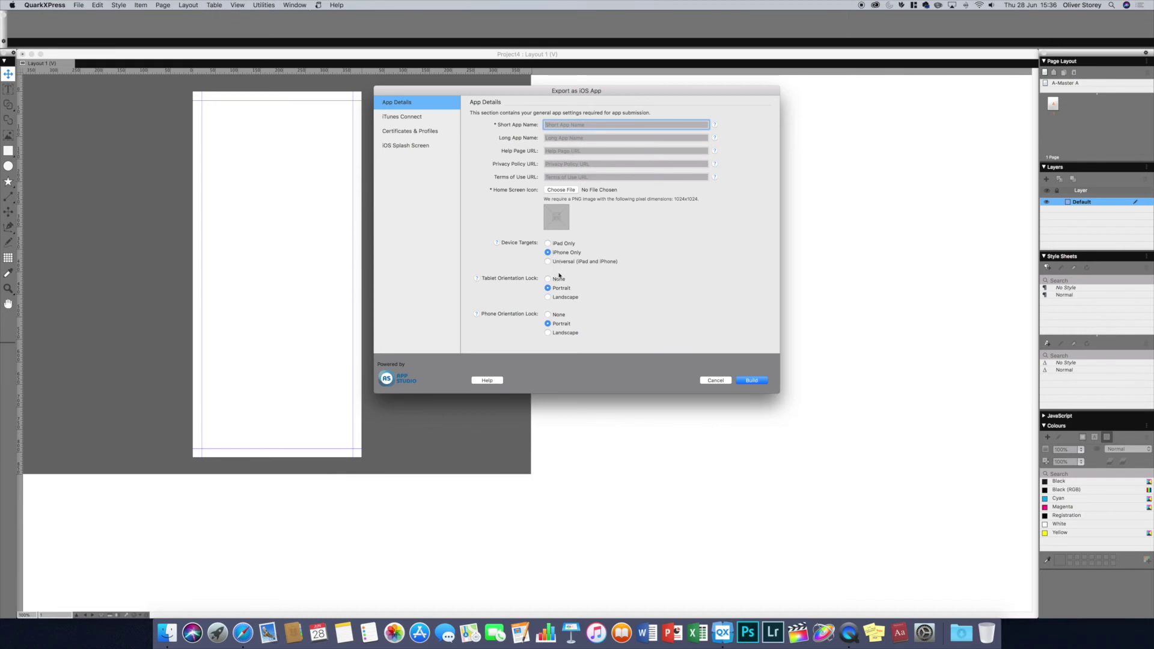
Review the iTunes Connect, Certificates & Profiles, Splash Screen and App Details pages, then cancel the export.
click(425, 117)
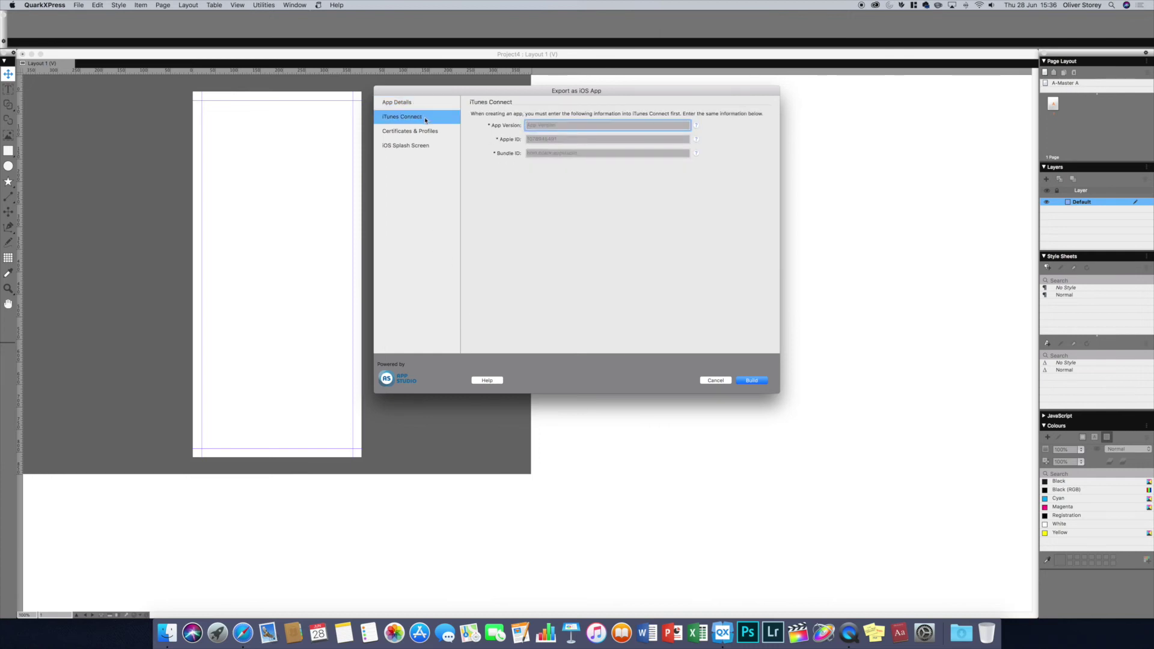
click(424, 134)
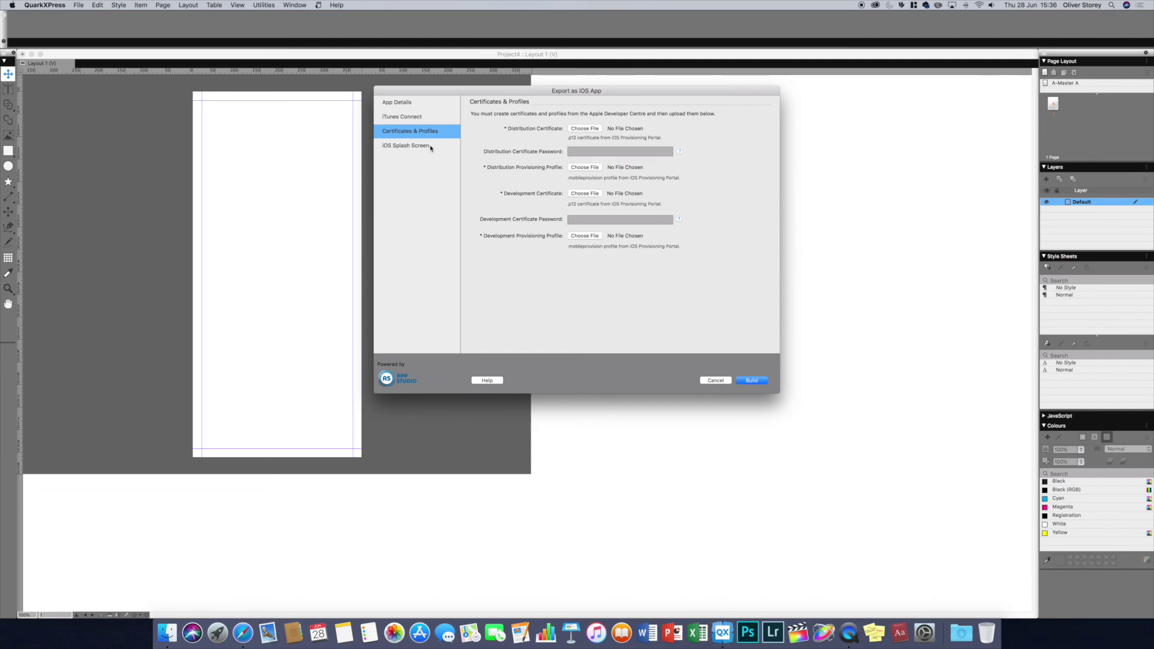
click(431, 145)
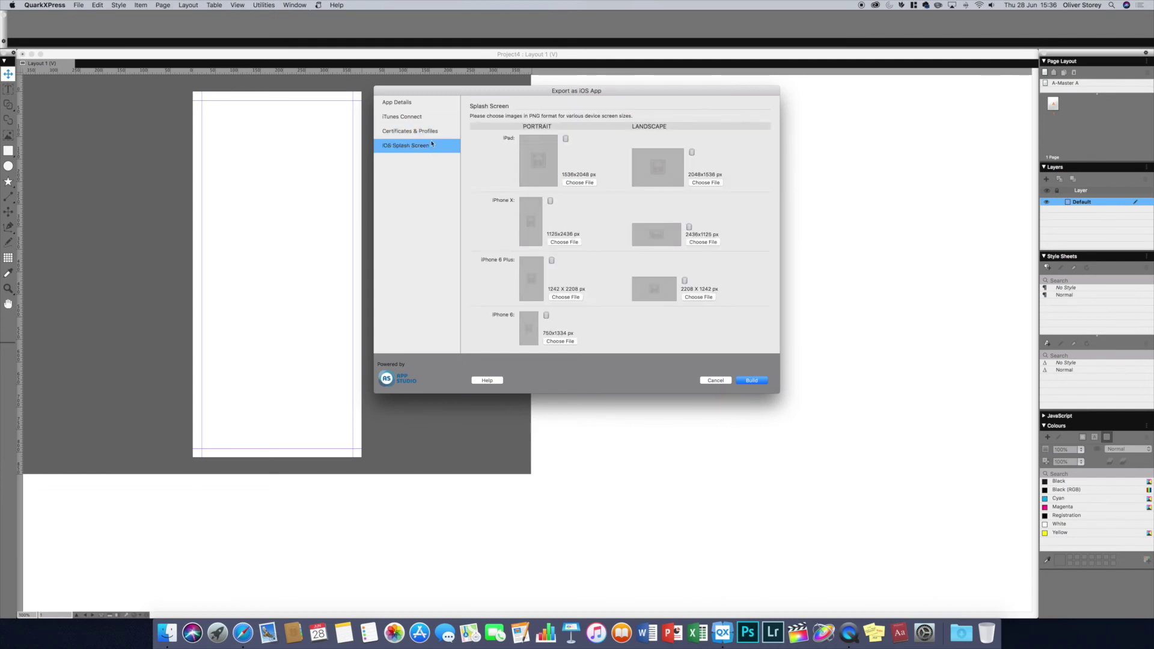
click(428, 103)
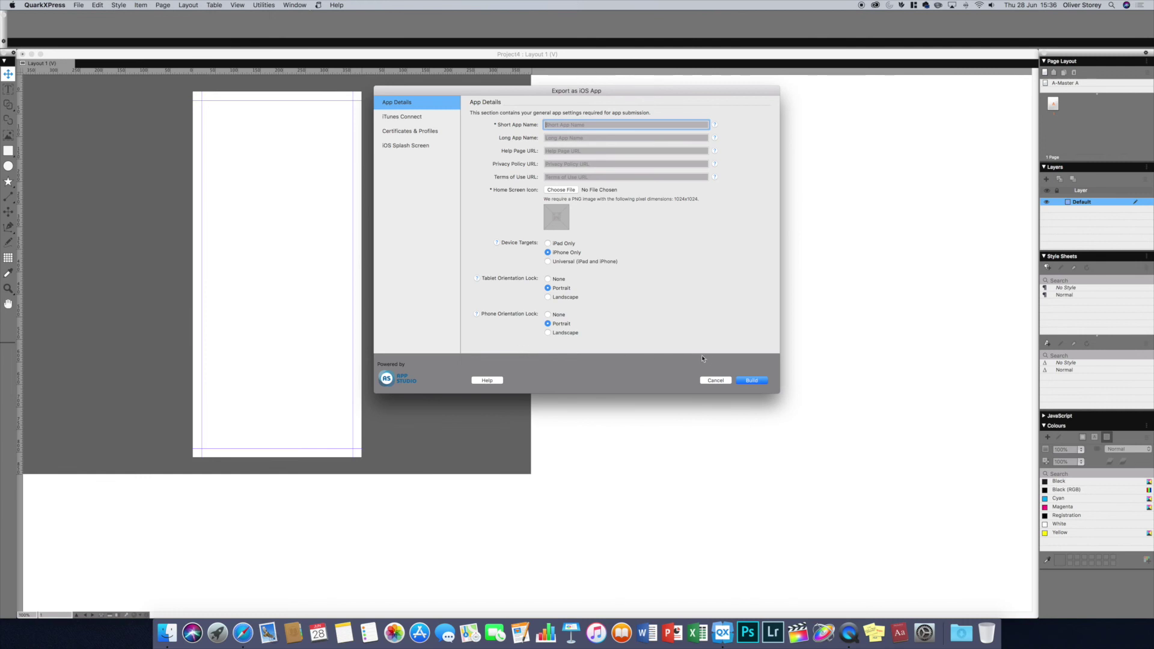
click(716, 380)
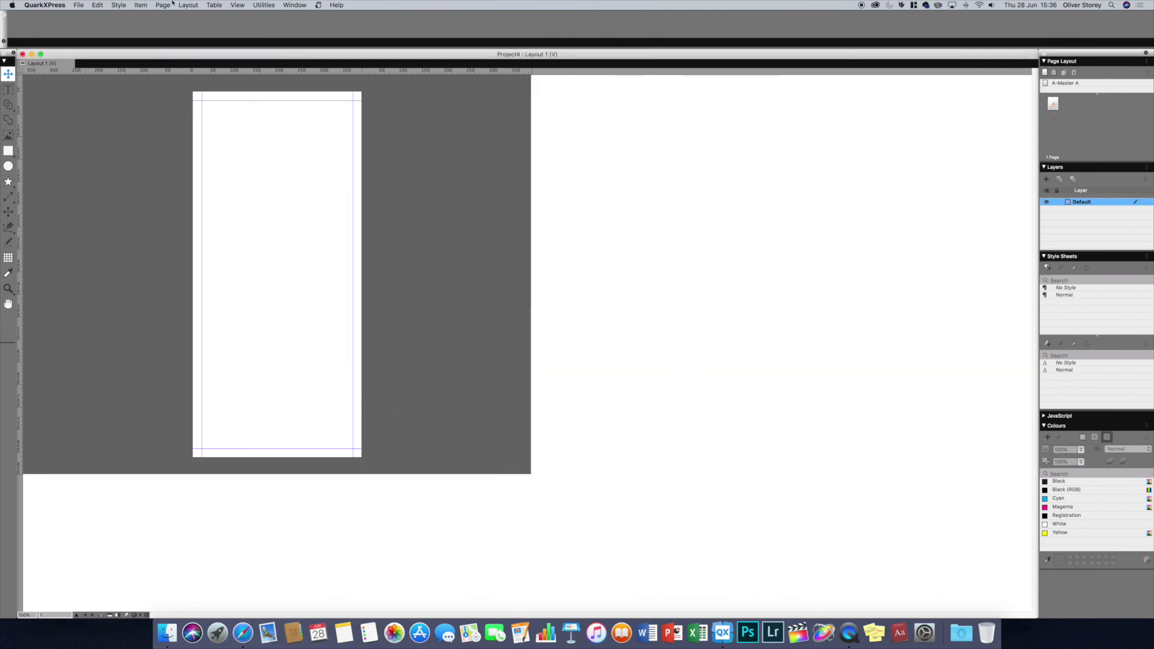
Export the layout as an HTML5 Publication into Downloads and open the Downloads stack.
click(79, 5)
mouse_move(119, 135)
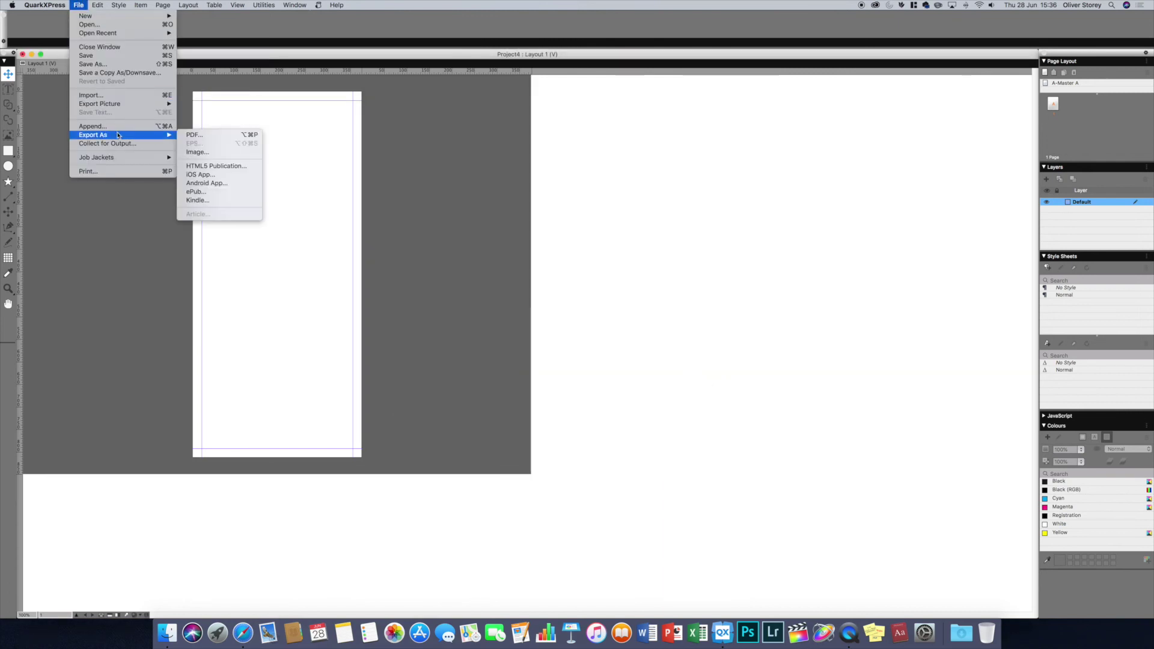
click(233, 167)
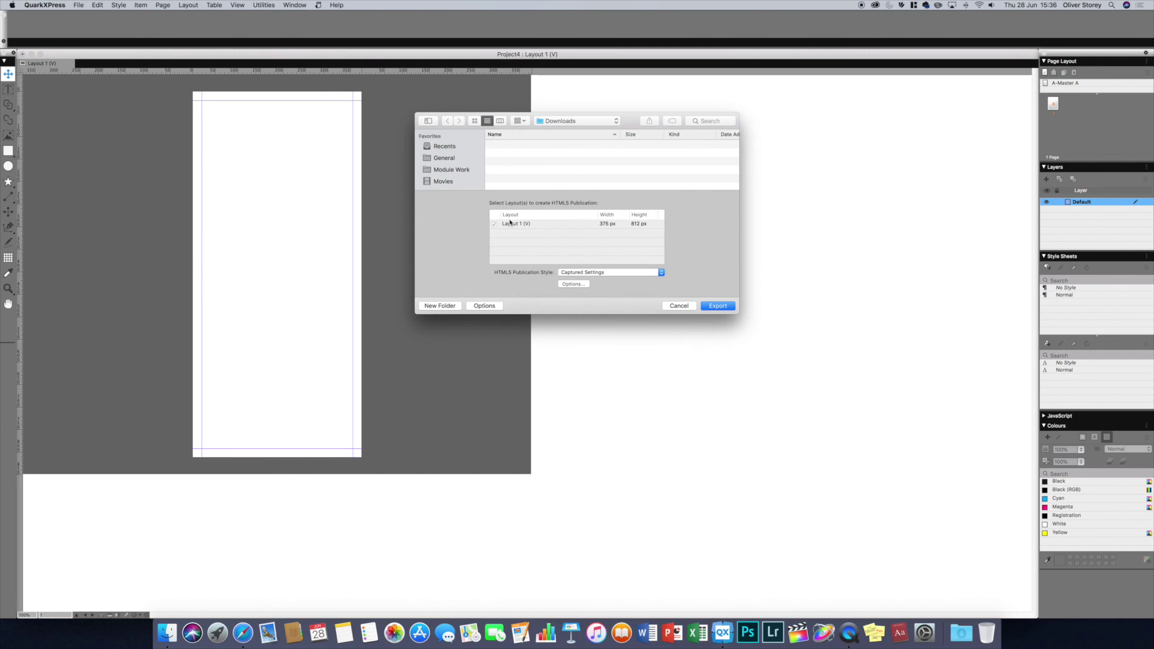
click(733, 307)
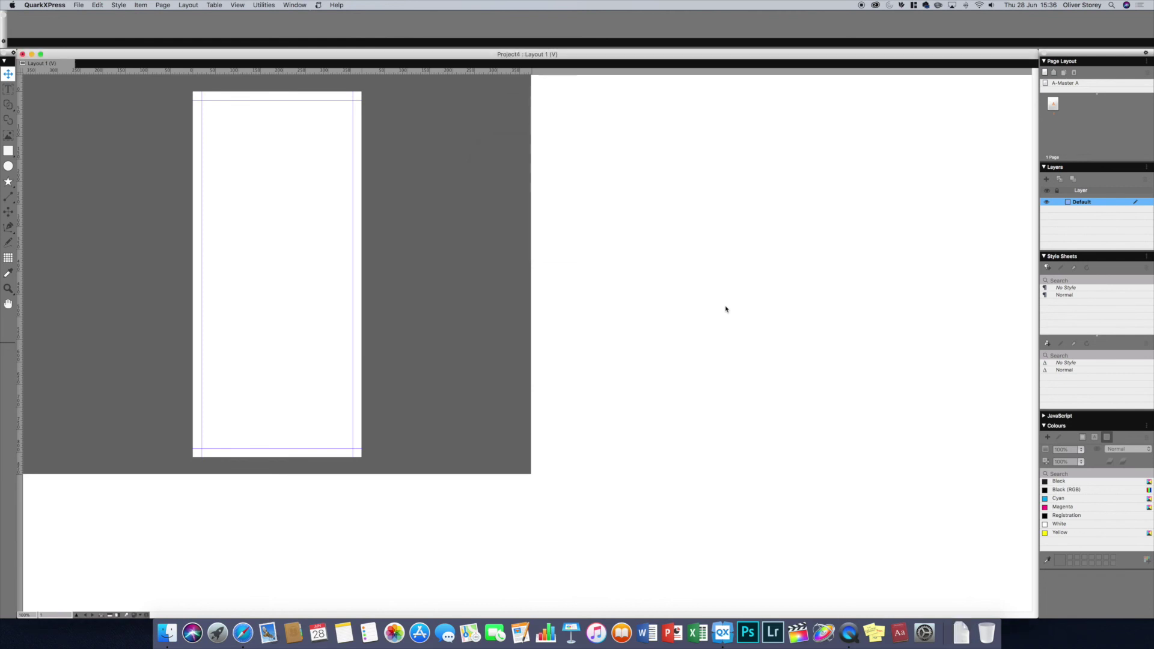
click(962, 634)
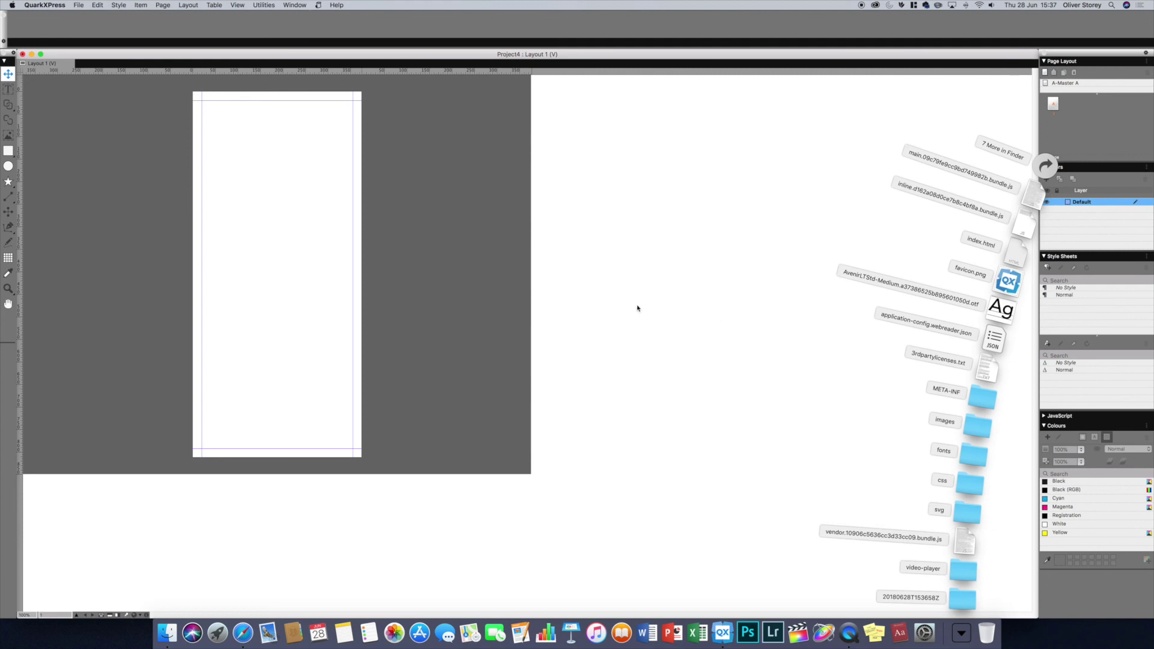
Collapse the Downloads stack by clicking the pasteboard.
click(686, 305)
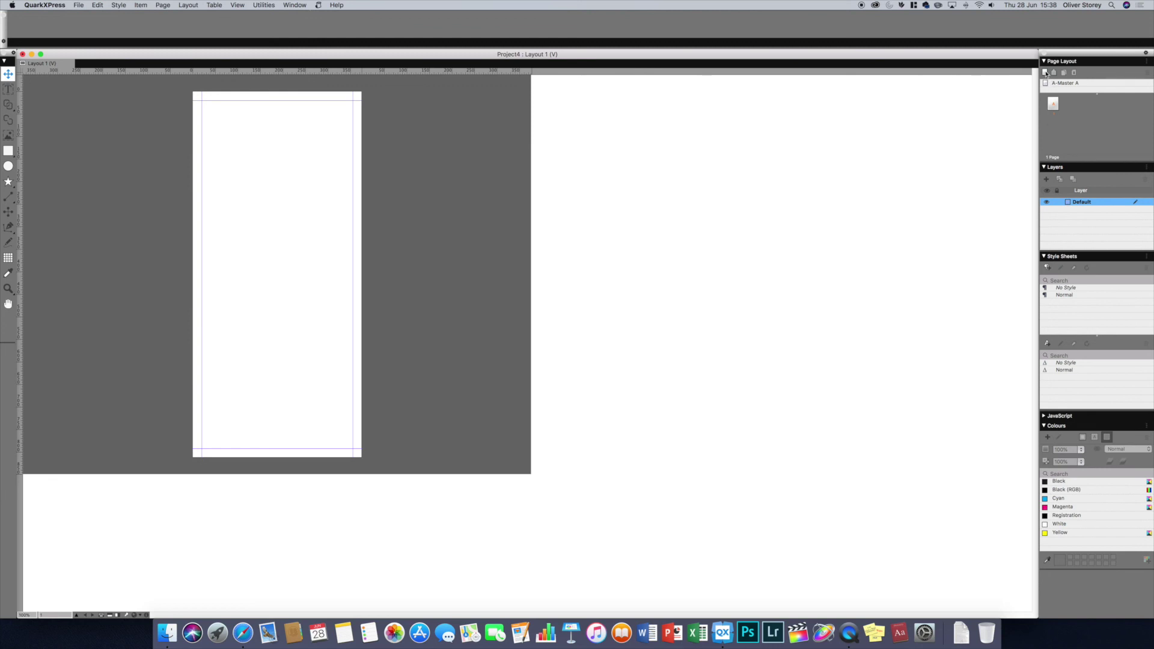
Insert 2 new pages after page 1 from the Page Layout panel.
right_click(1092, 107)
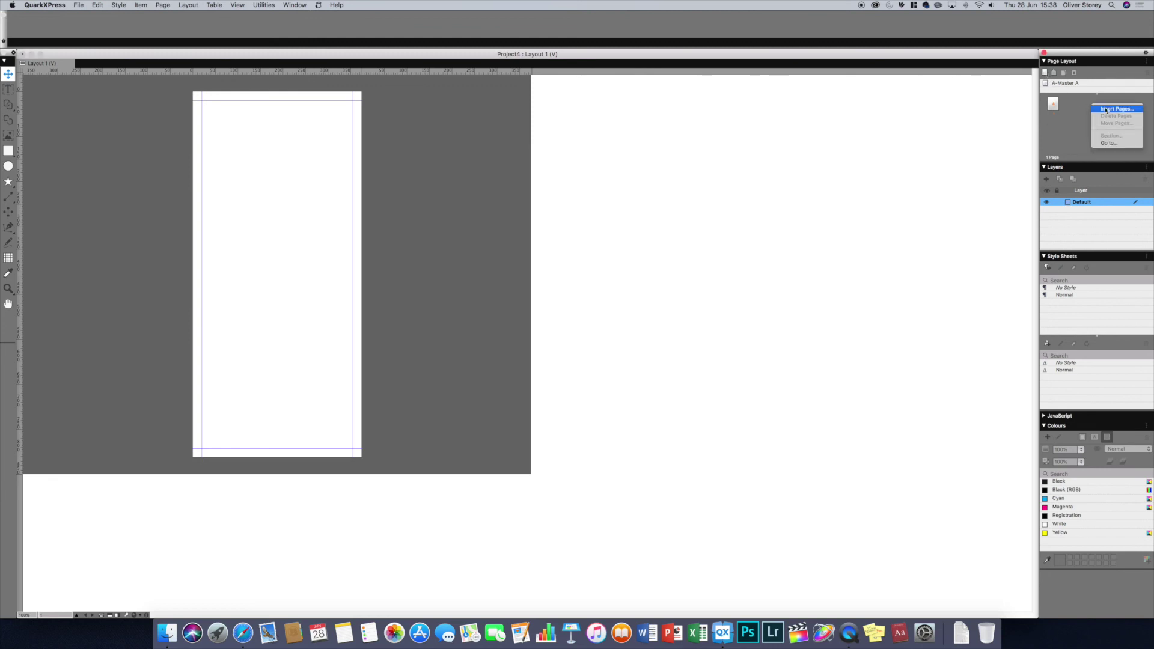
click(1106, 109)
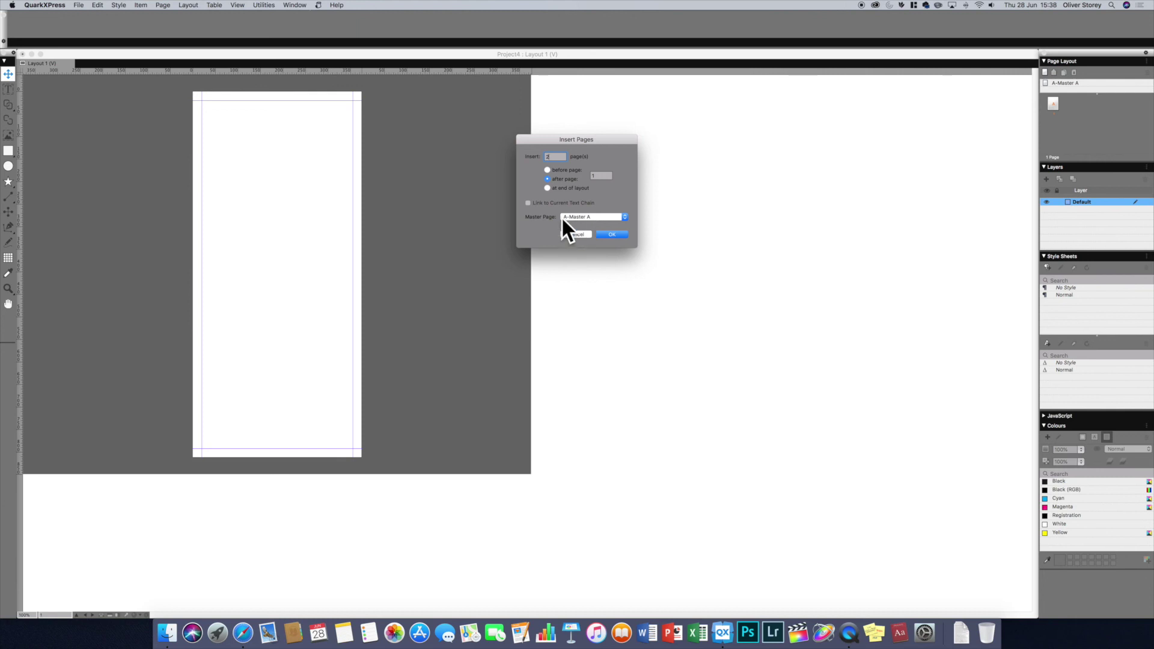
text(2)
click(613, 235)
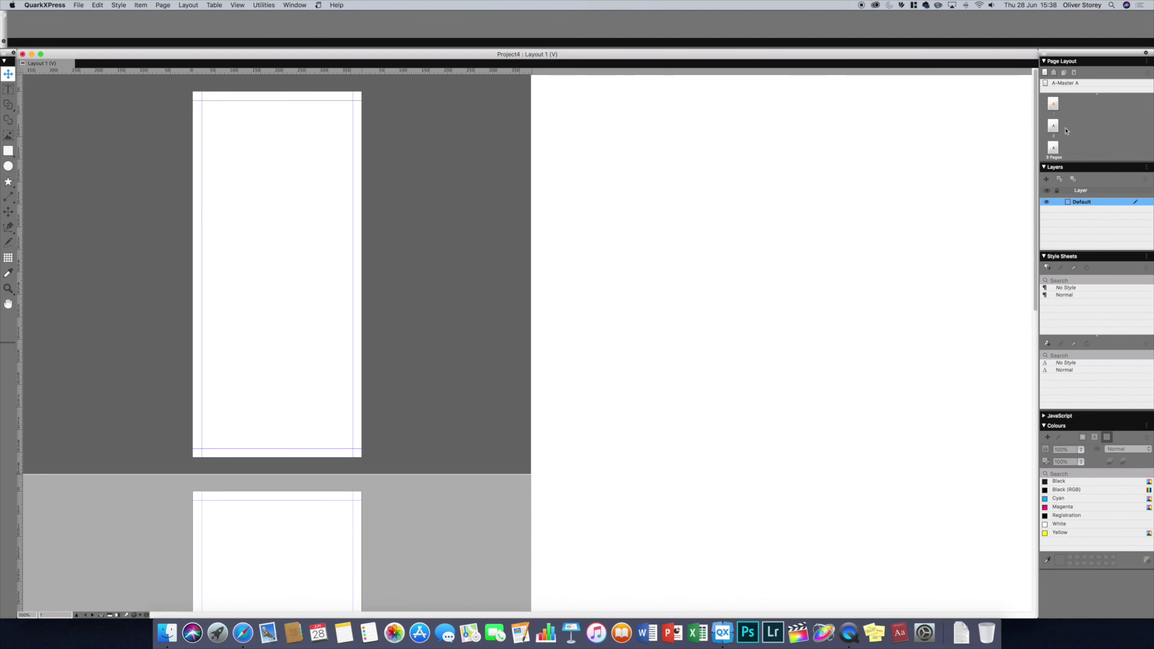
Move the page 2 thumbnail beside page 1 in Page Layout to pair them, then check the spread.
drag(1054, 129, 1065, 106)
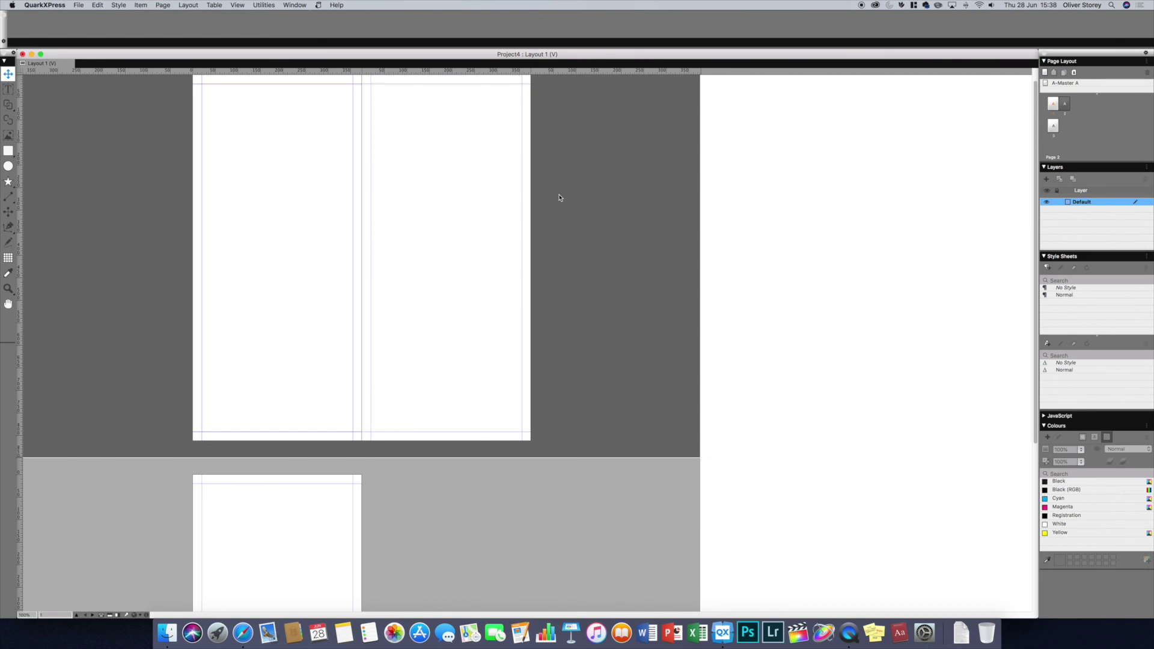
scroll(560, 198, down, 5)
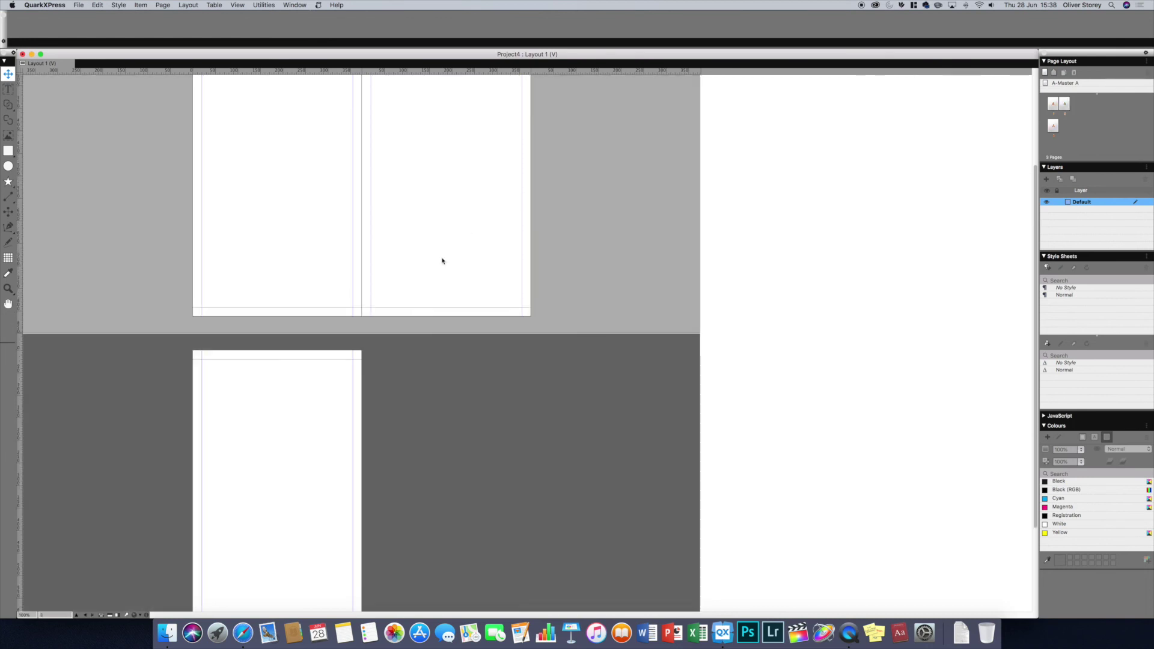
scroll(442, 261, up, 5)
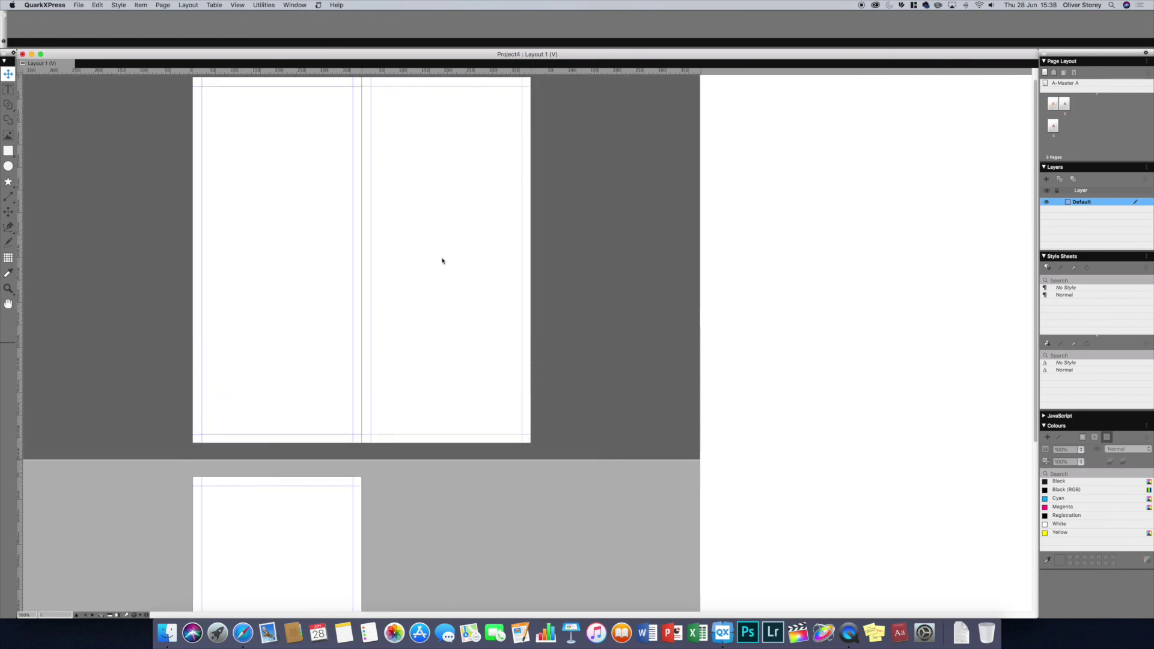
scroll(441, 261, up, 1)
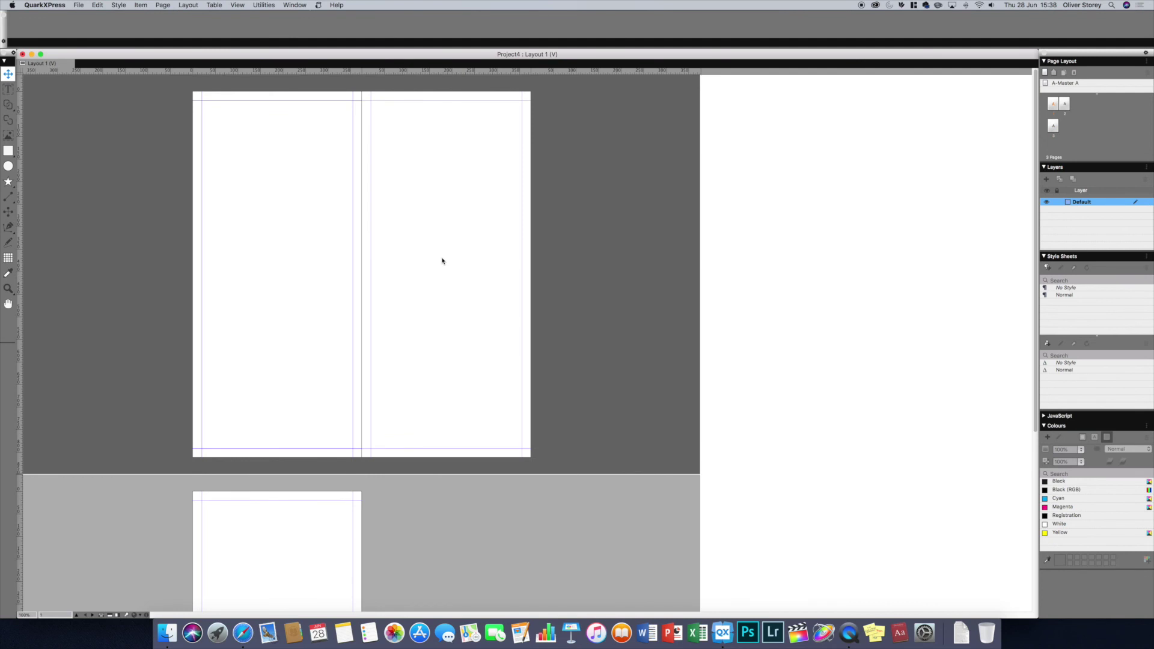